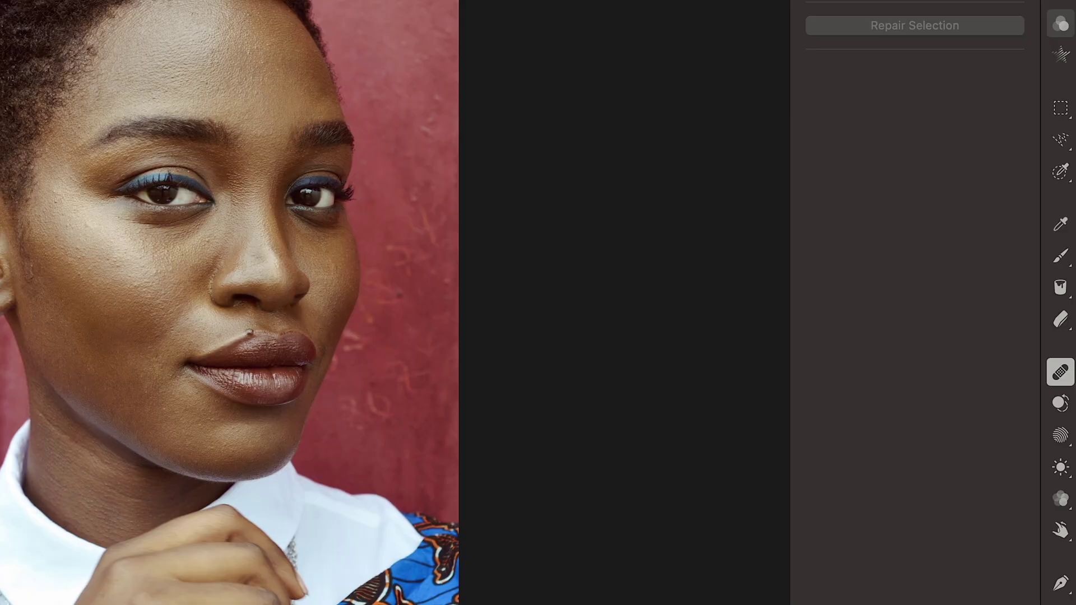
Step: Duplicate the portrait's image layer twice, creating Image Layer copy and Image Layer copy 2
key(e)
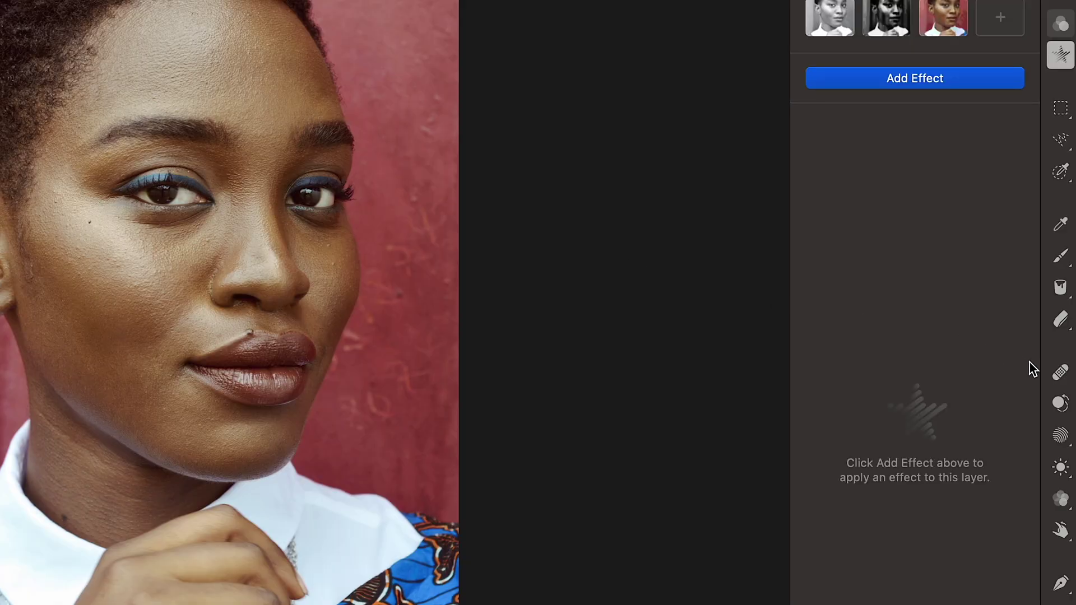
click(1060, 373)
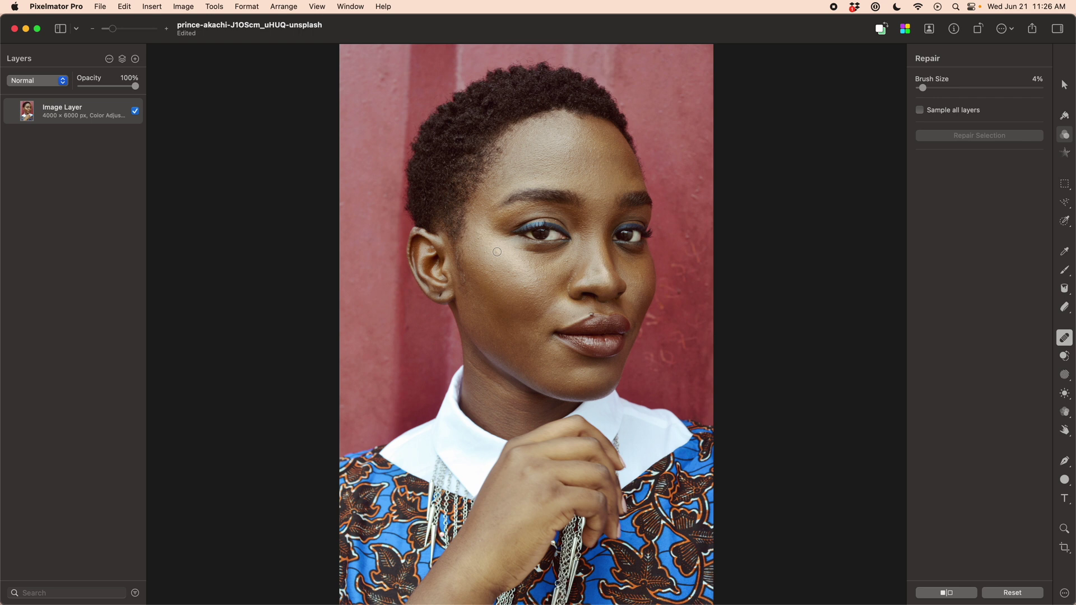
right_click(103, 119)
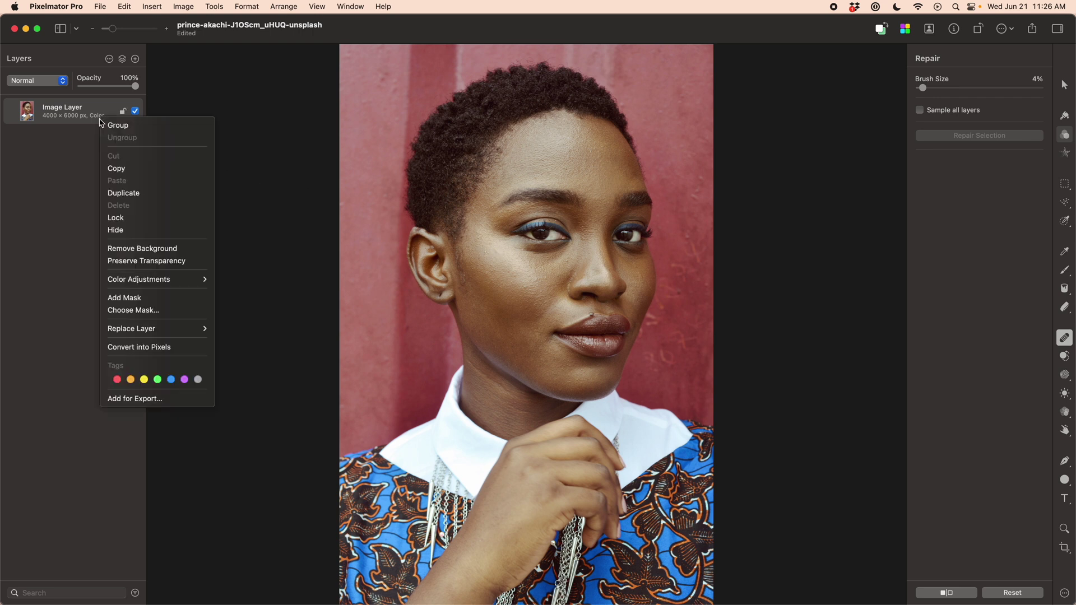
click(119, 193)
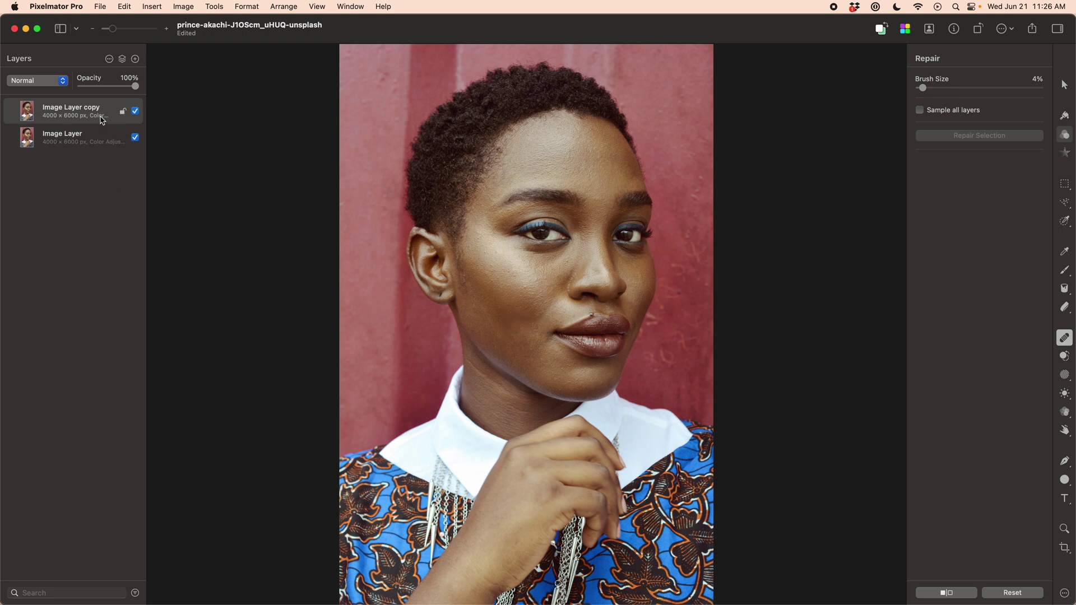
right_click(102, 115)
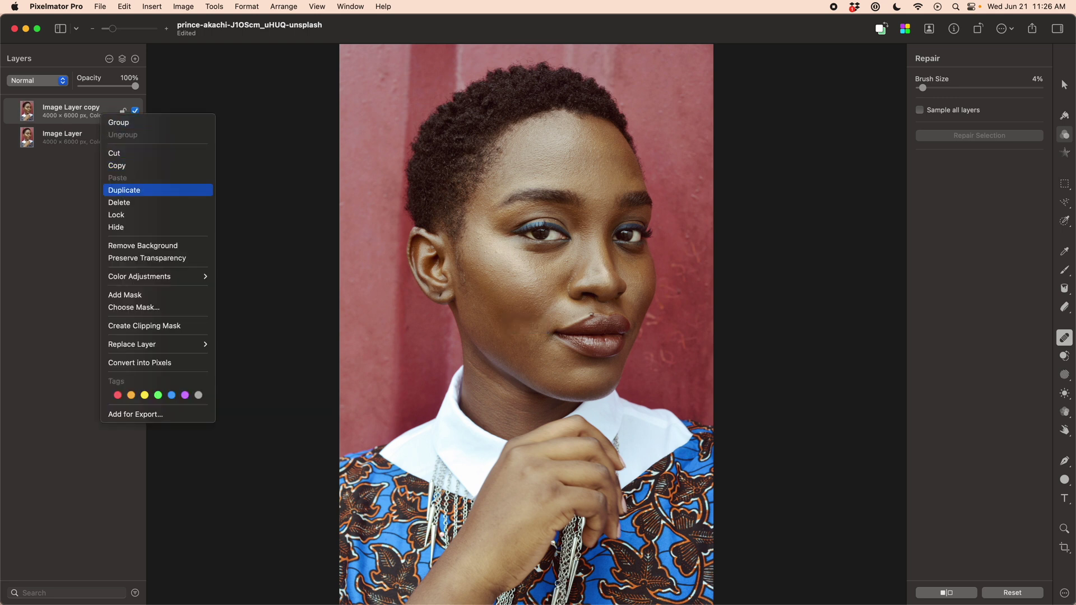
click(120, 191)
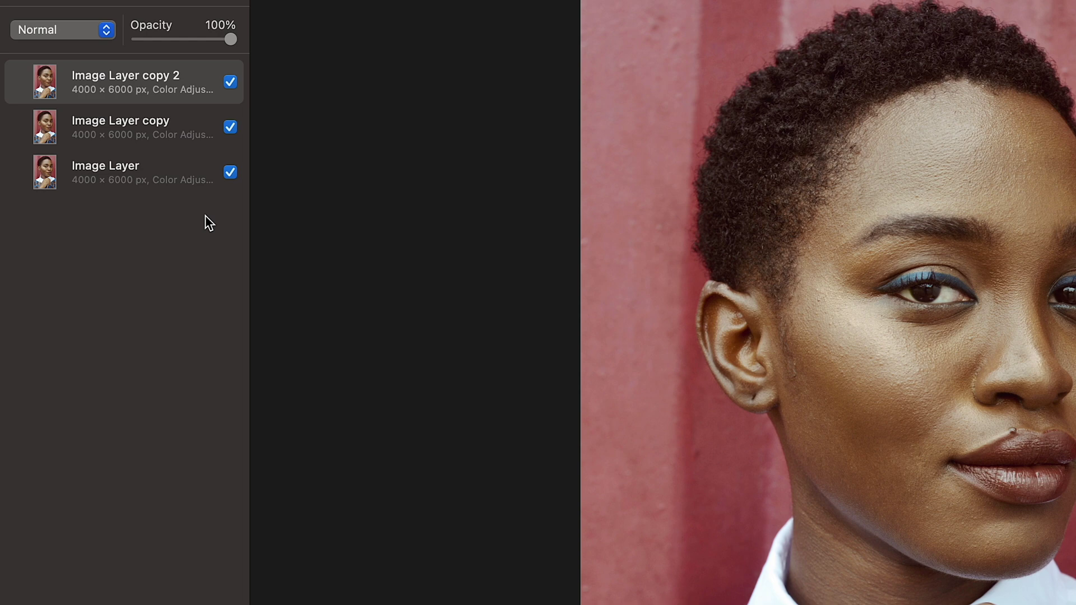
Step: Hide Image Layer copy 2, select Image Layer copy, and view at 100%
click(183, 135)
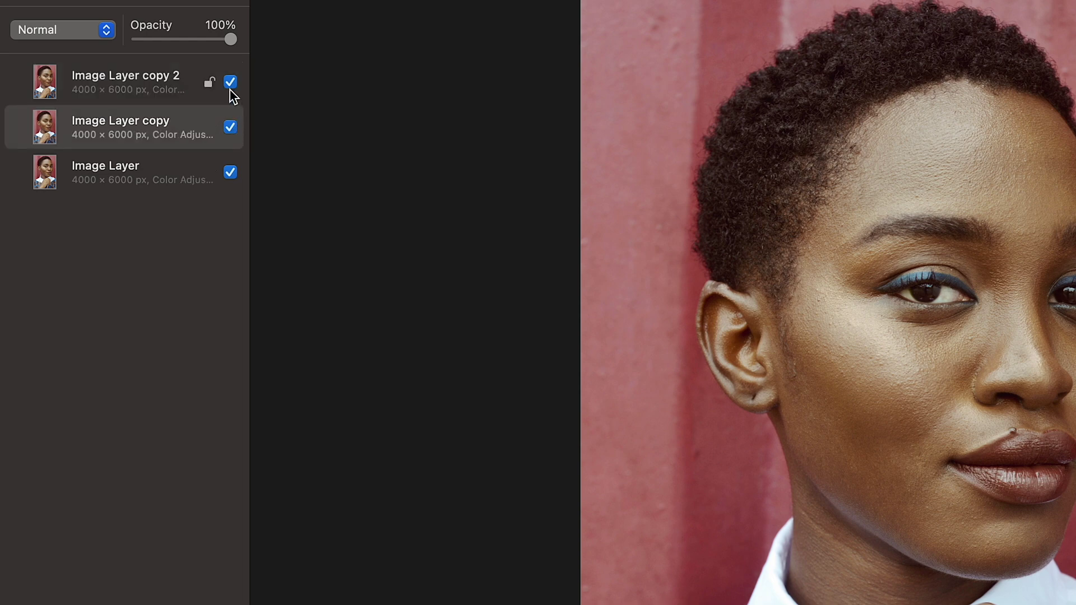
click(231, 83)
key(super+equal)
key(super+equal)
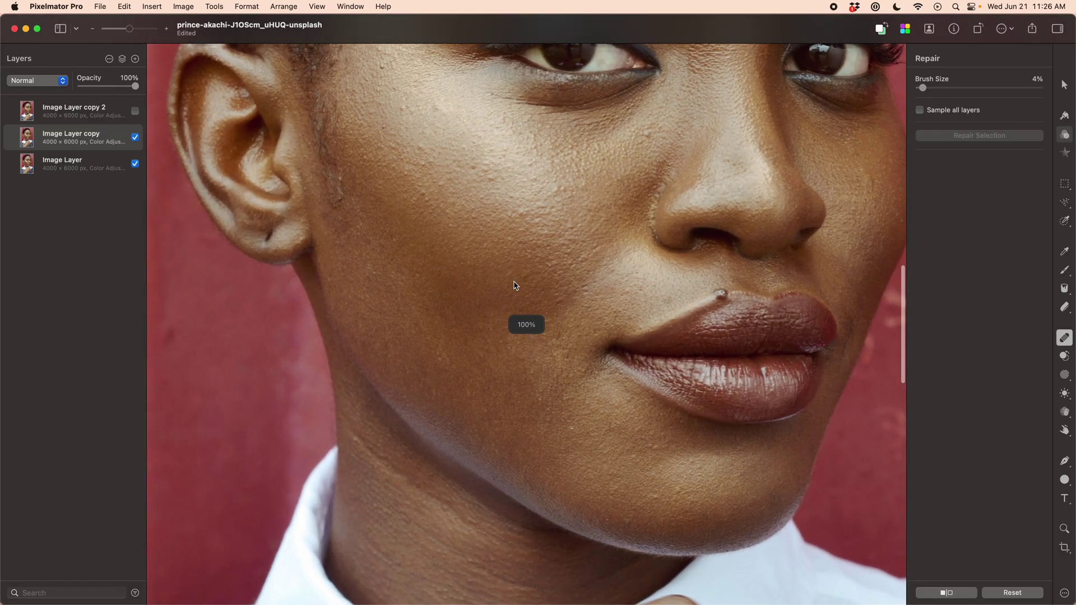
Step: Apply a Gaussian blur with a radius of about 13.9 px to Image Layer copy
scroll(514, 281, up, 2)
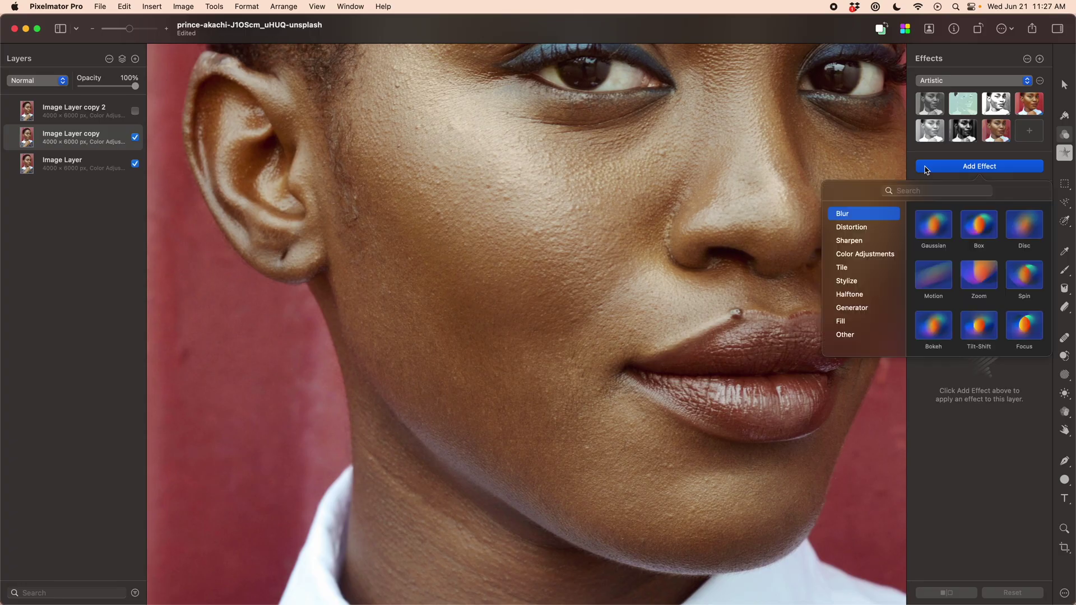
double_click(927, 223)
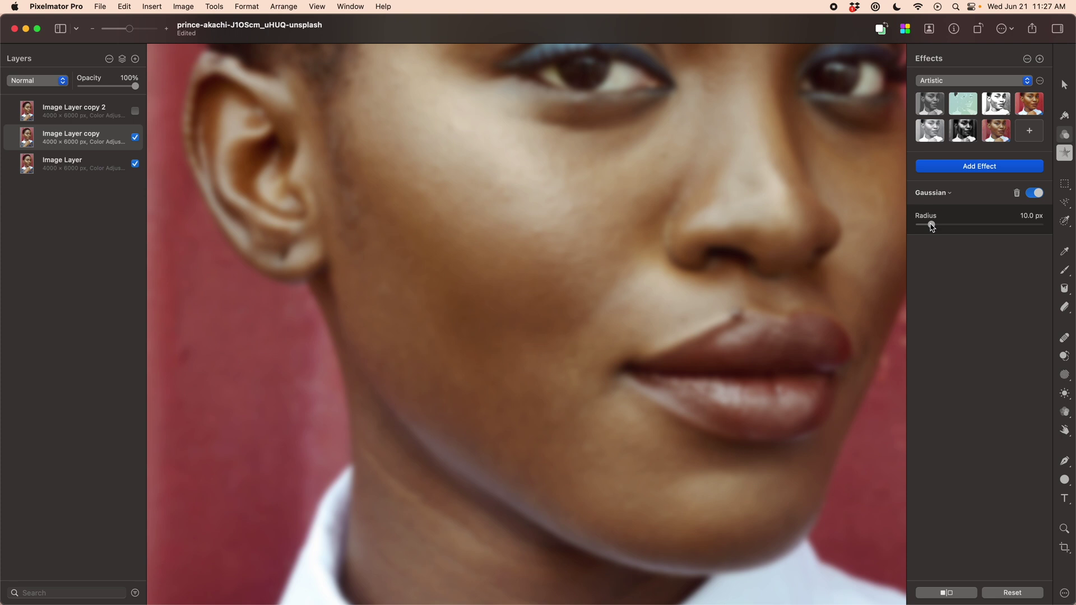
mouse_move(932, 227)
mouse_down()
mouse_move(919, 227)
mouse_move(948, 229)
mouse_move(933, 230)
mouse_up()
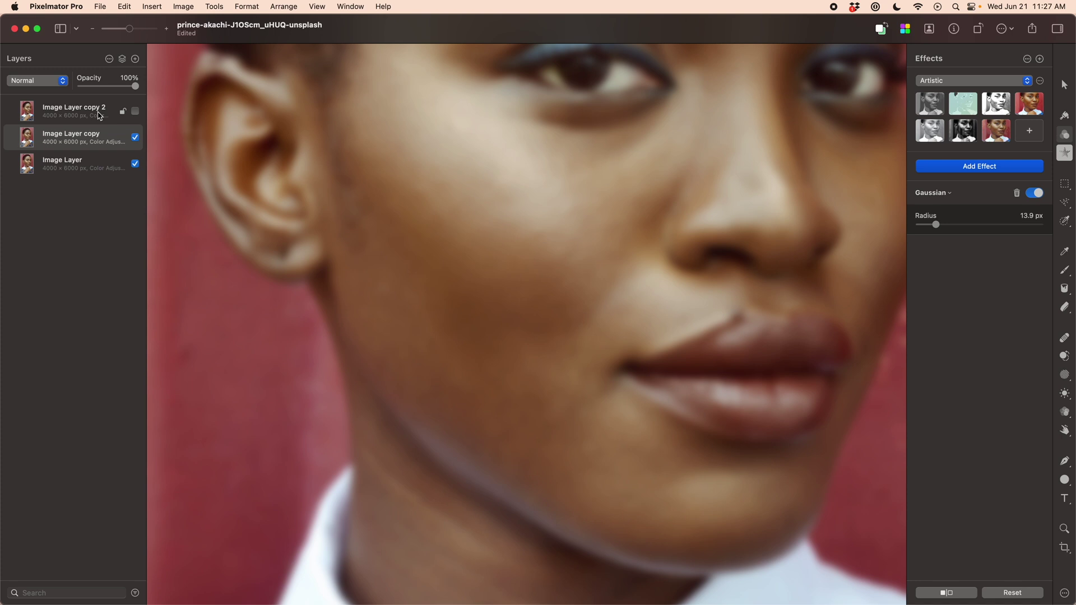
Step: Show and select Image Layer copy 2, then add a High Pass effect to it
click(135, 112)
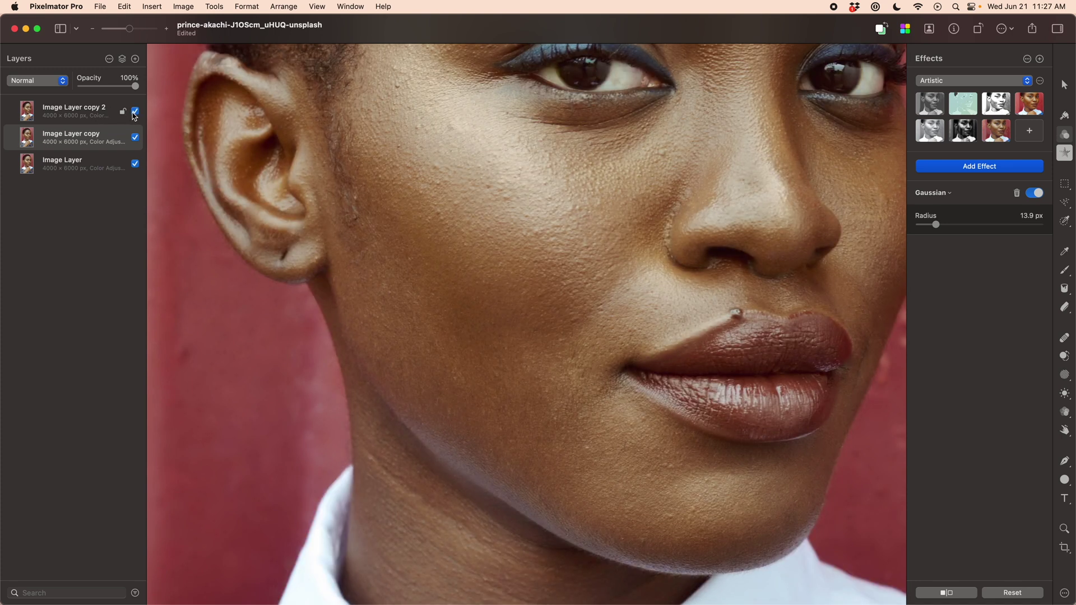
click(105, 115)
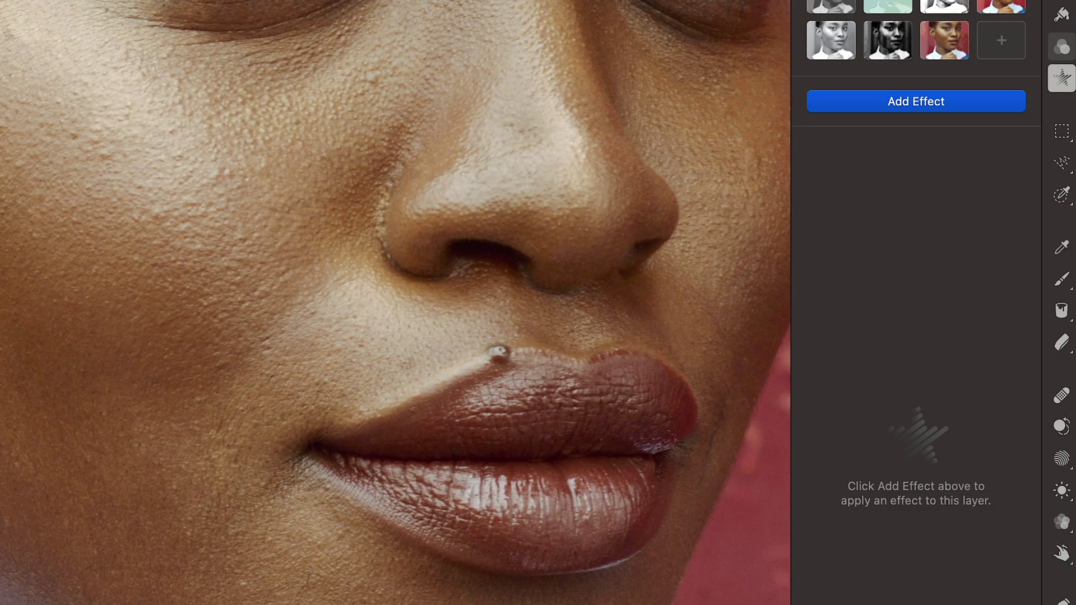
click(954, 169)
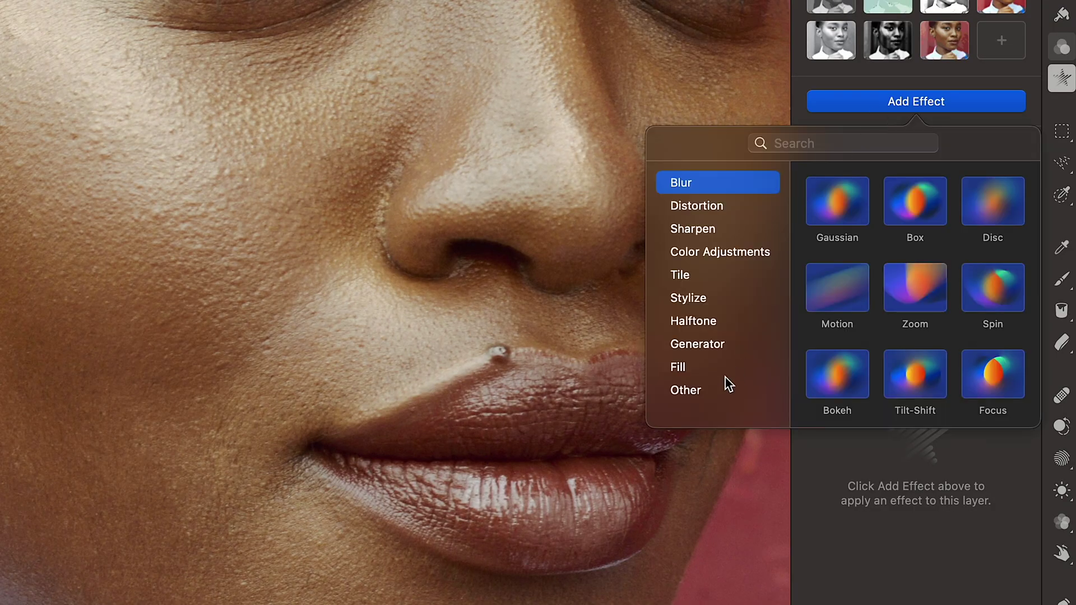
click(719, 393)
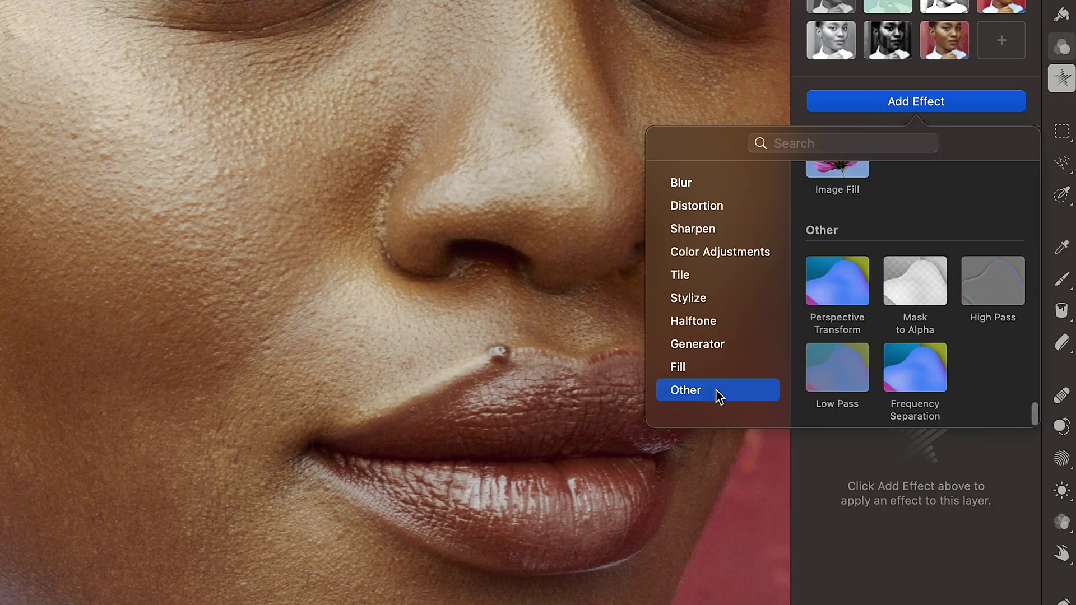
click(990, 291)
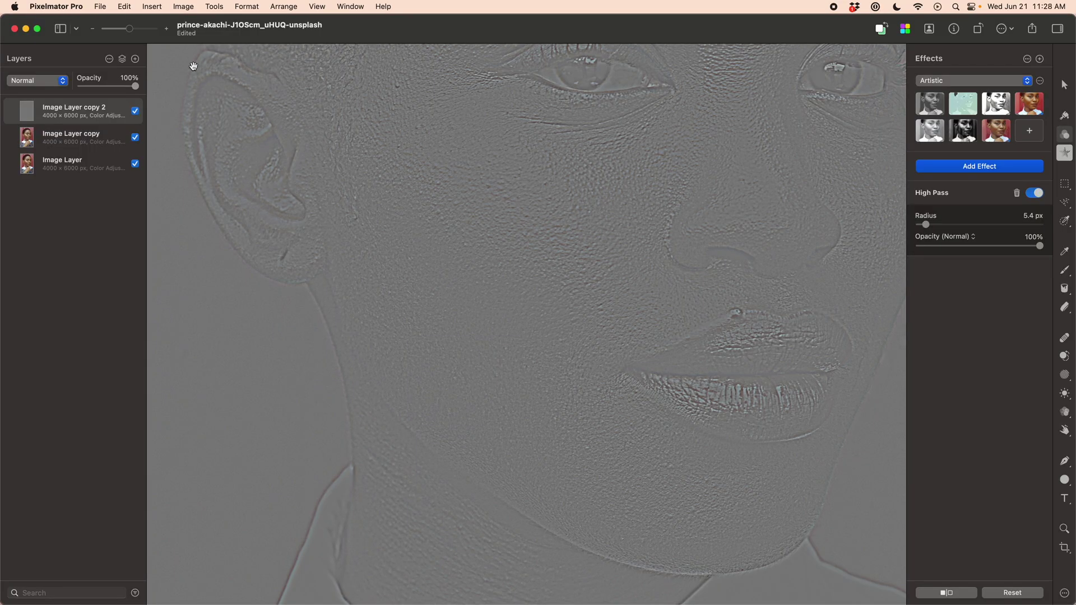
Step: Set the High Pass layer's blend mode to Hard Light and fit the photo in view
click(63, 81)
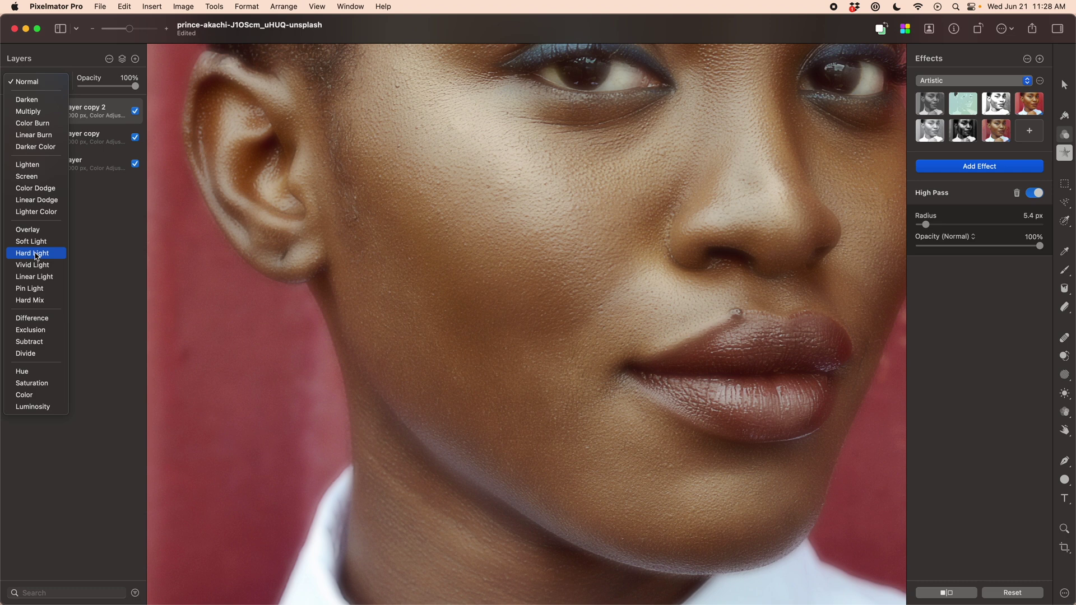
click(35, 253)
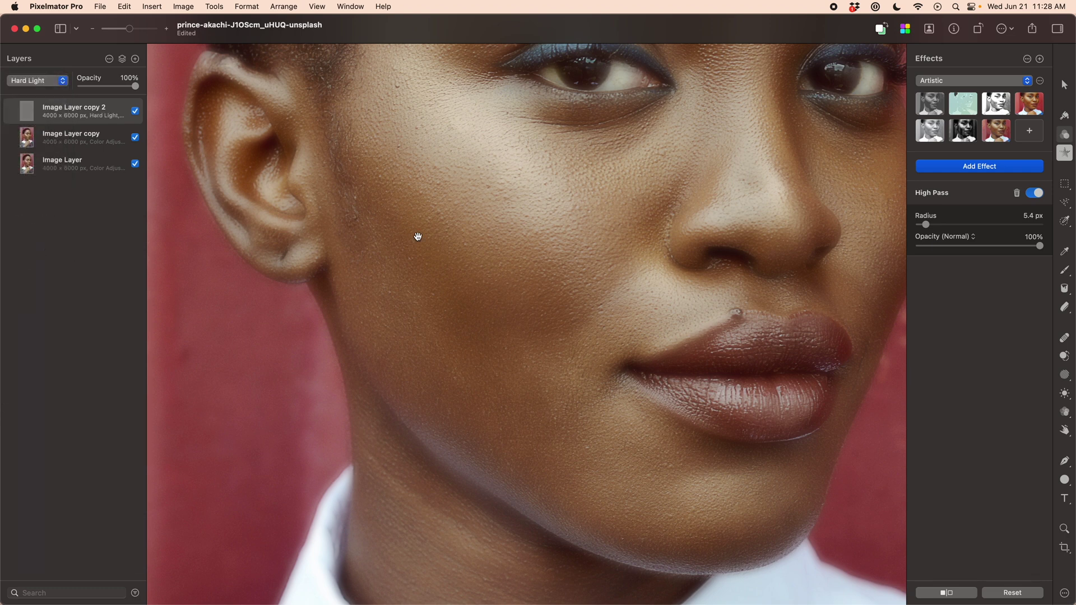
key(super+0)
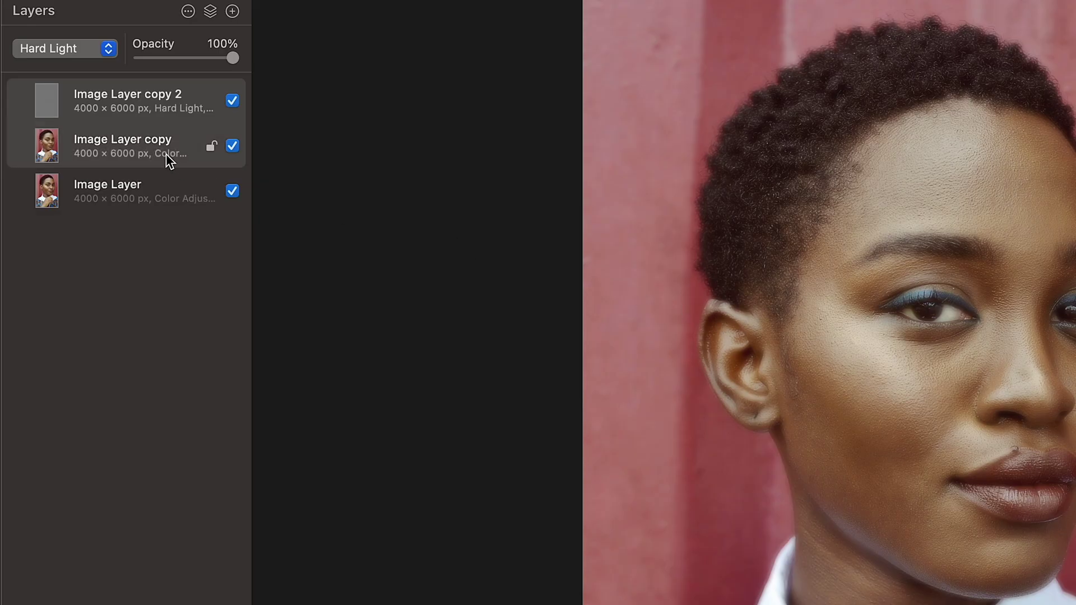
Step: Group the High Pass and blurred copies and add a mask to the group
right_click(167, 157)
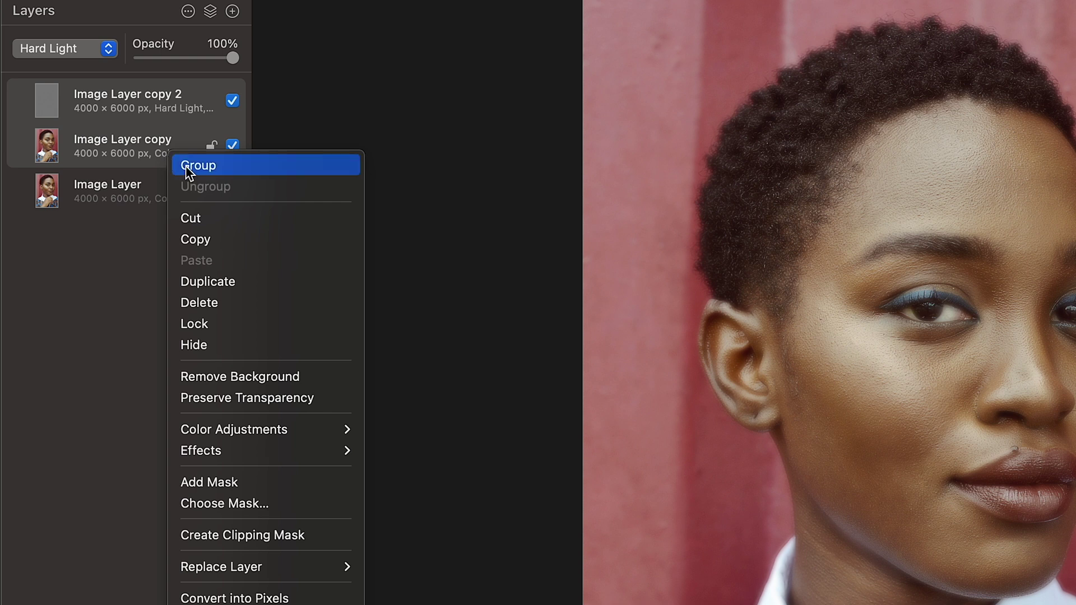
click(185, 165)
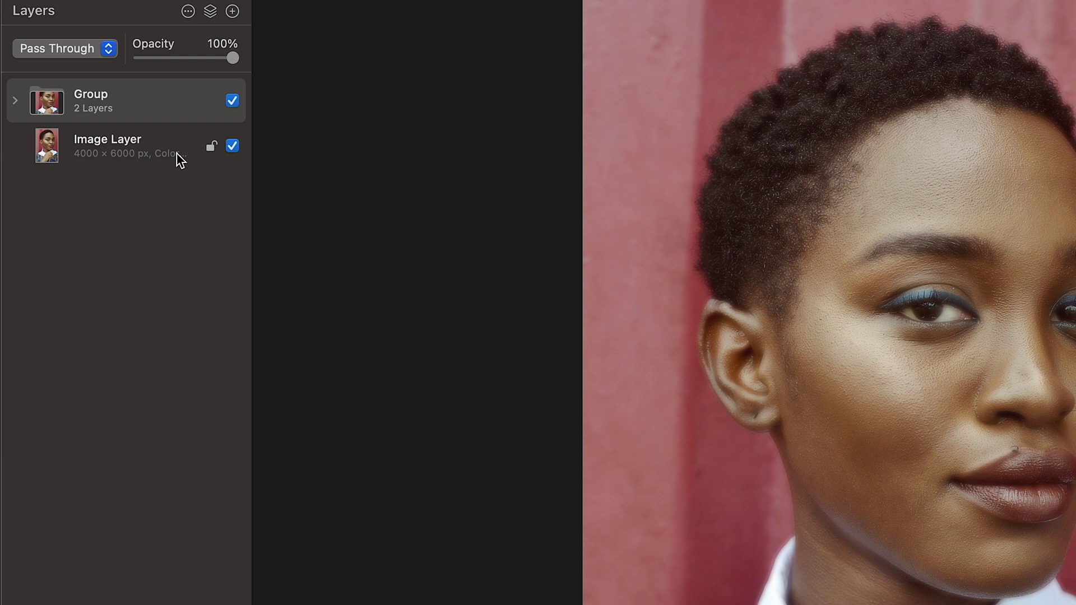
right_click(156, 107)
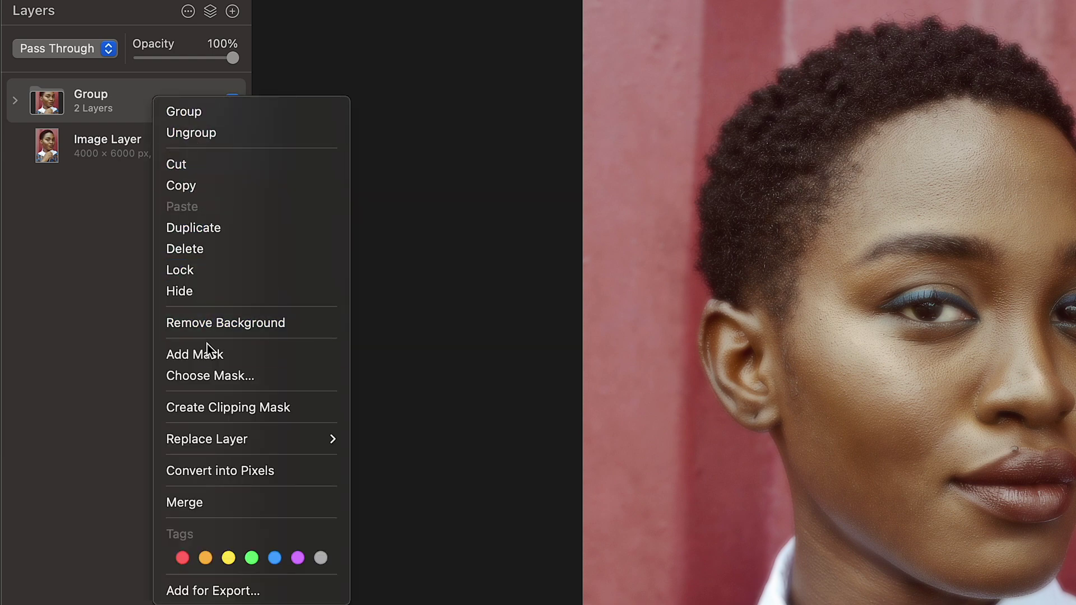
click(209, 355)
Step: Paint the smoothing onto the cheek and jaw and raise the blur radius to 17.3 px
click(501, 272)
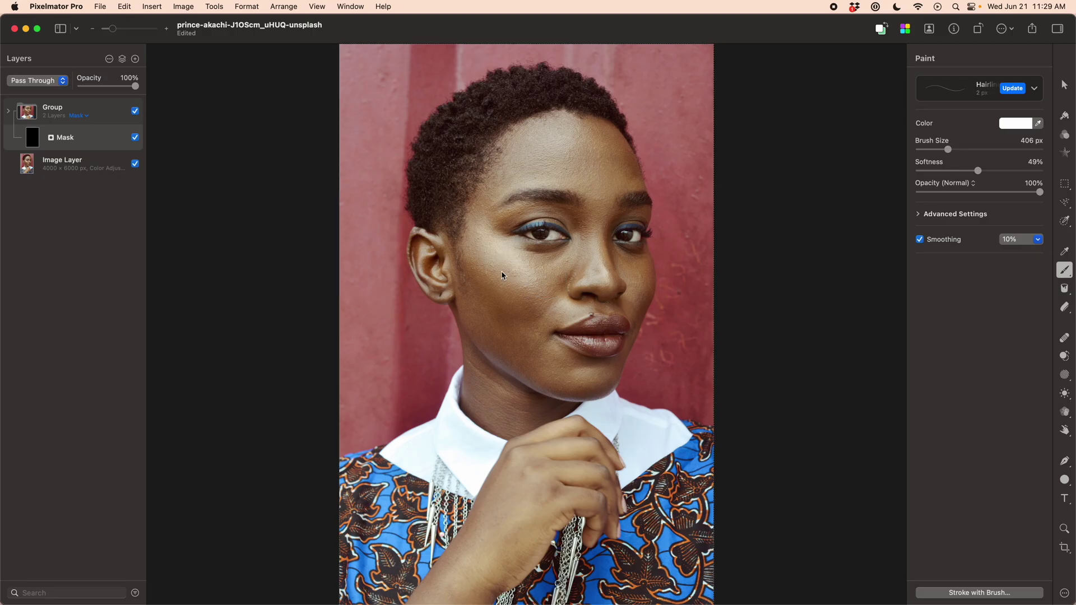
scroll(504, 274, up, 10)
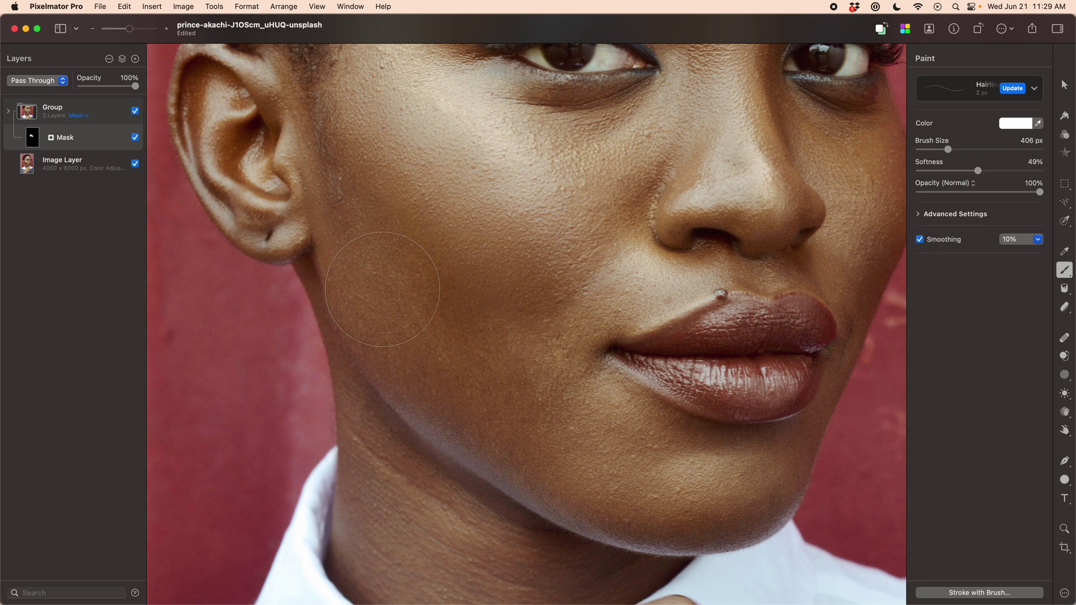
mouse_move(541, 301)
mouse_down()
mouse_move(504, 538)
mouse_move(443, 482)
mouse_move(600, 443)
mouse_up()
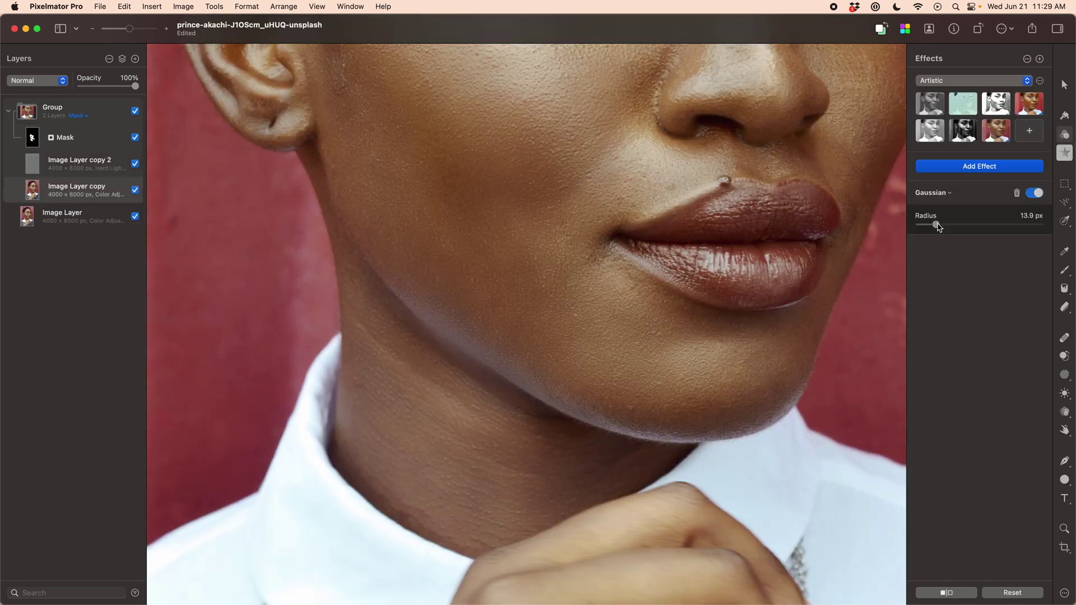
drag(938, 225, 1009, 227)
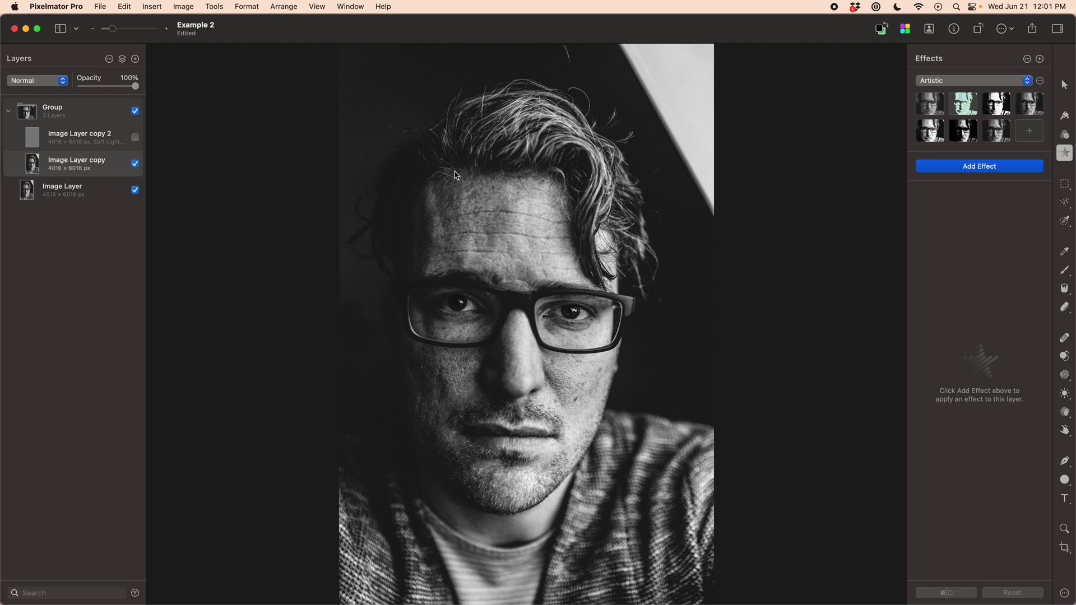
Step: Add a Low Pass effect to Image Layer copy and set its blend mode to Overlay
click(933, 167)
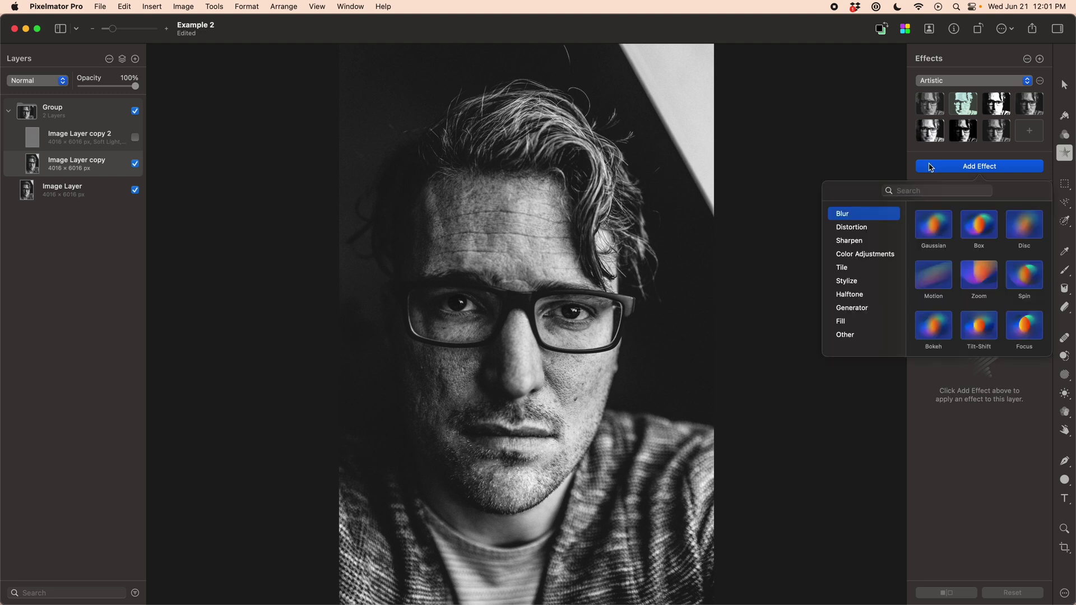
click(860, 335)
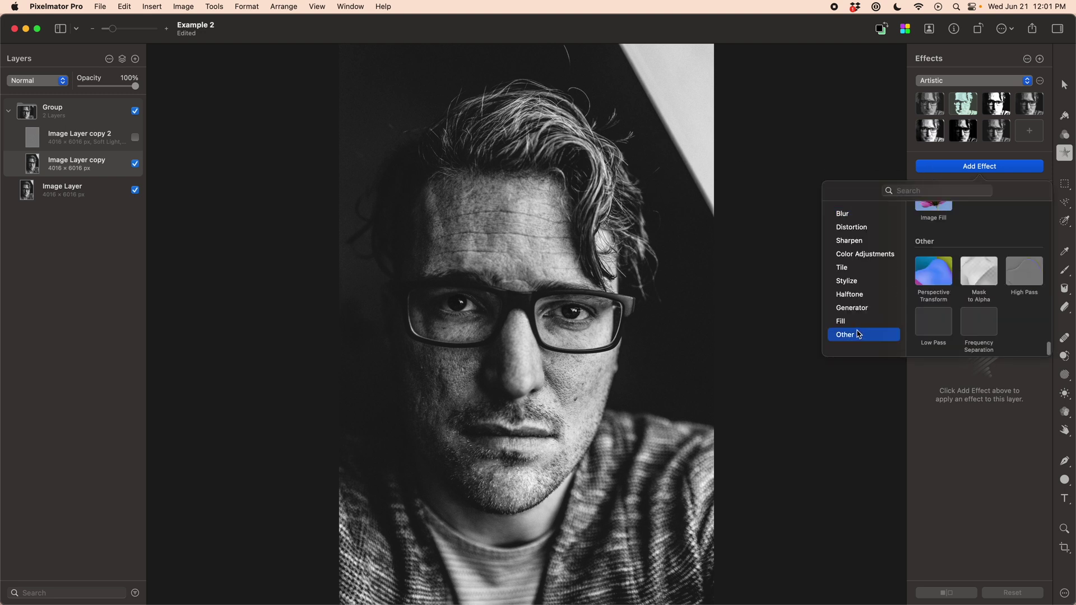
click(947, 322)
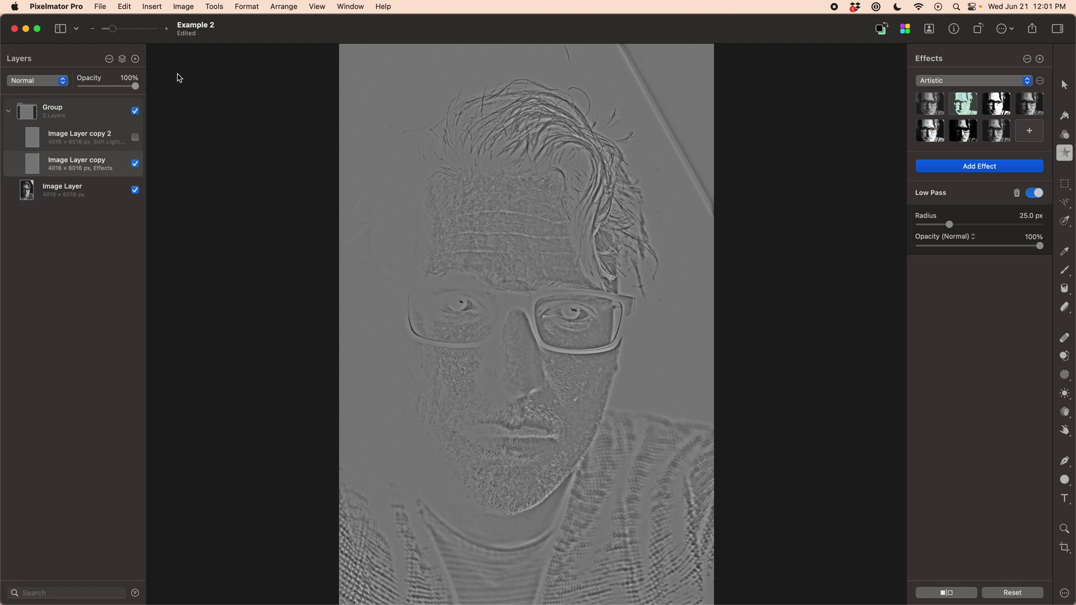
click(49, 80)
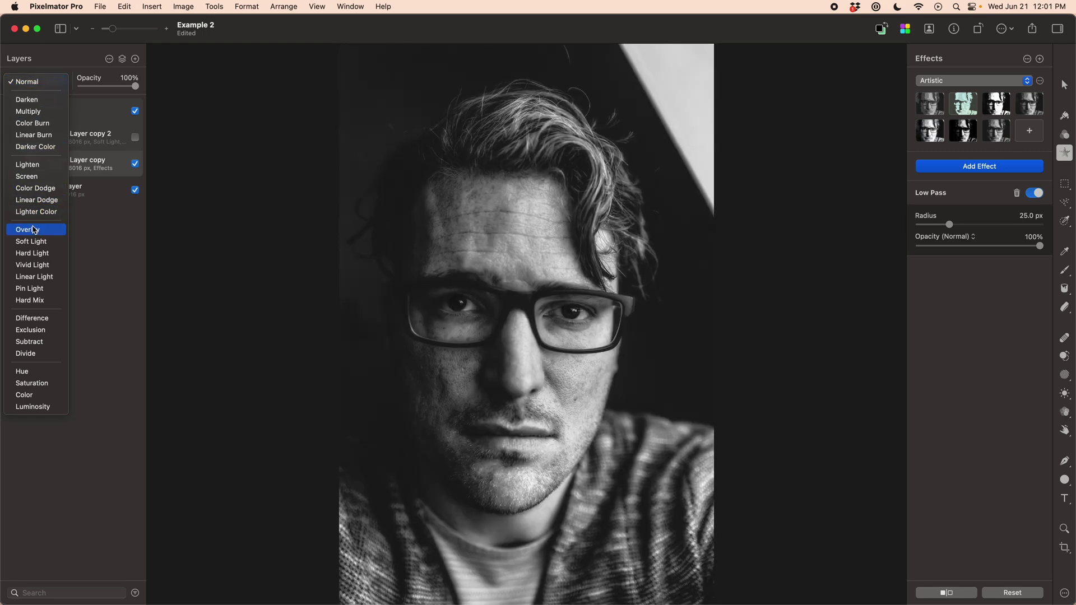
click(34, 230)
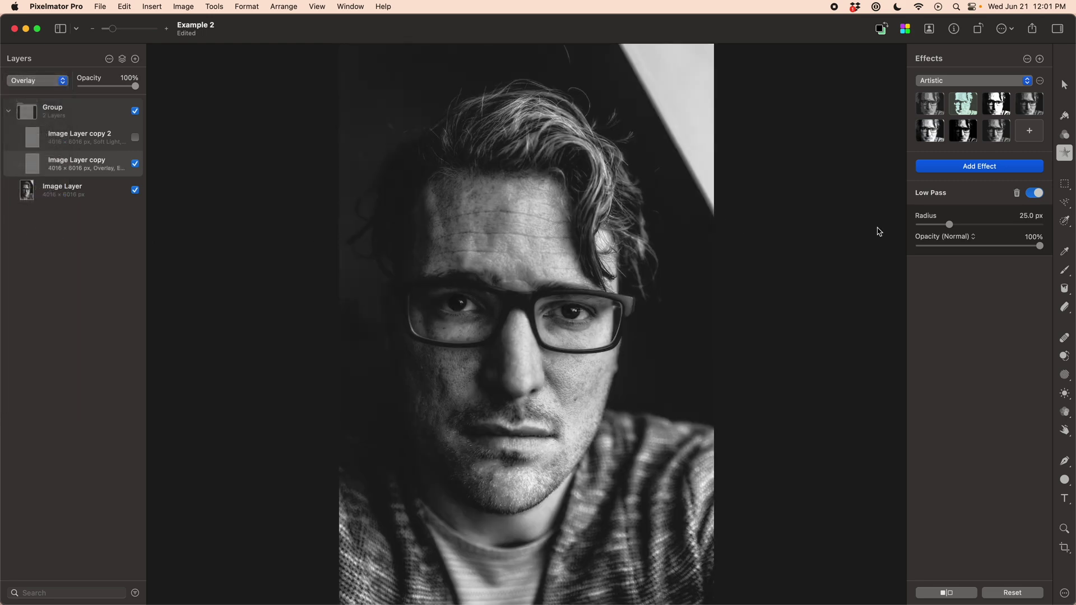
Step: Raise the Low Pass radius to about 59.9 px while viewing the face up close
drag(951, 229, 919, 225)
key(super+0)
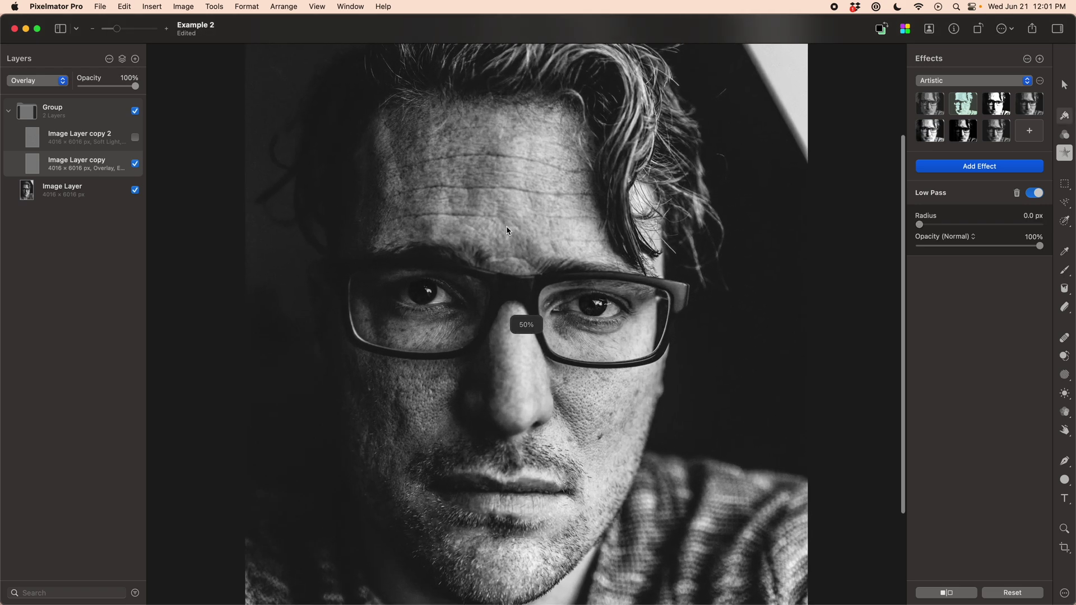
scroll(506, 229, up, 10)
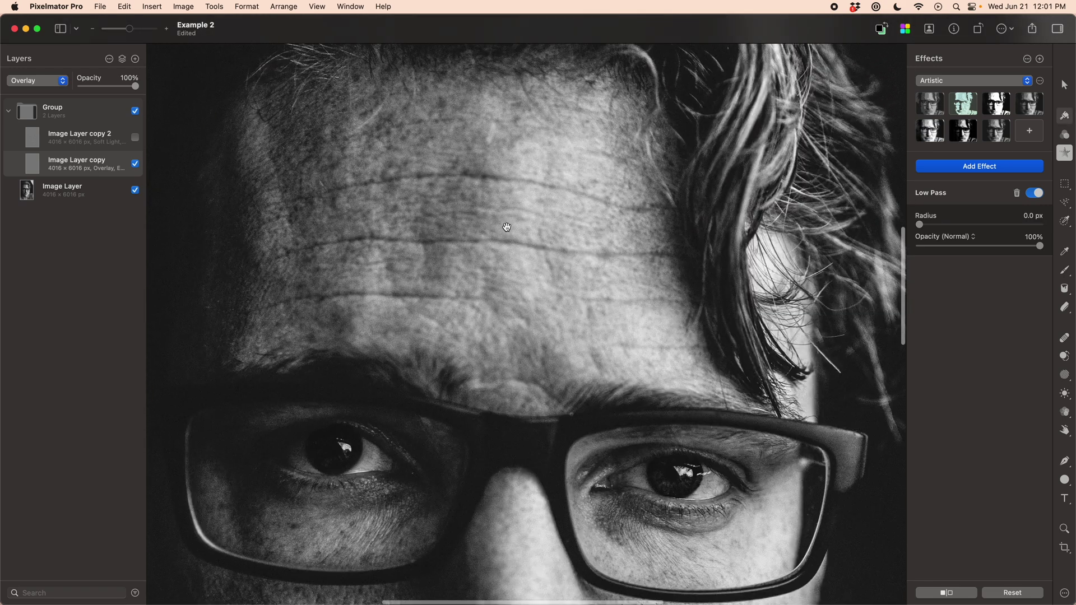
scroll(506, 227, up, 3)
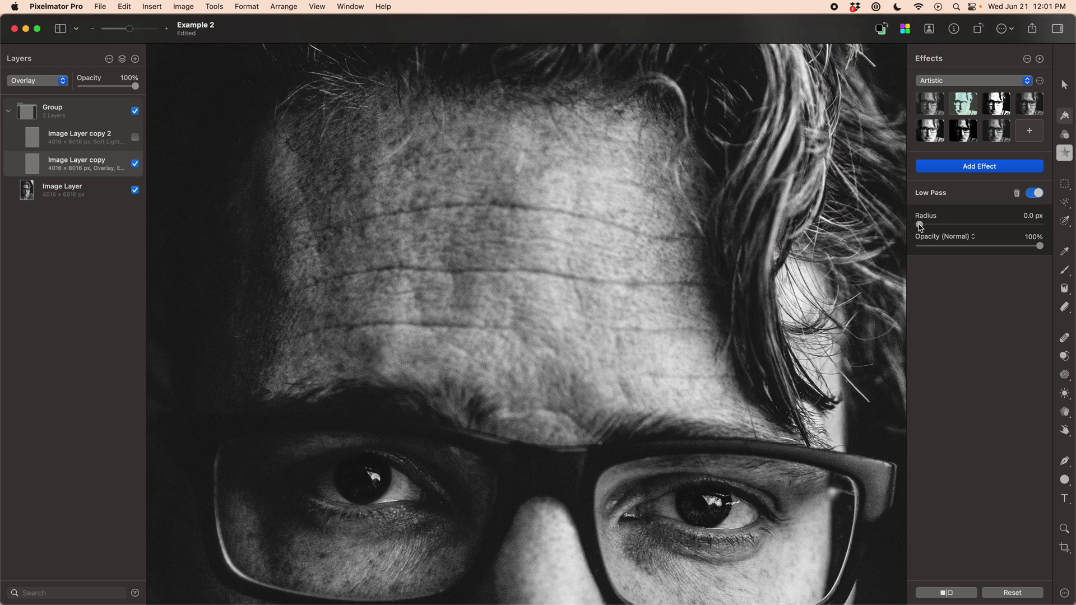
drag(919, 226, 992, 225)
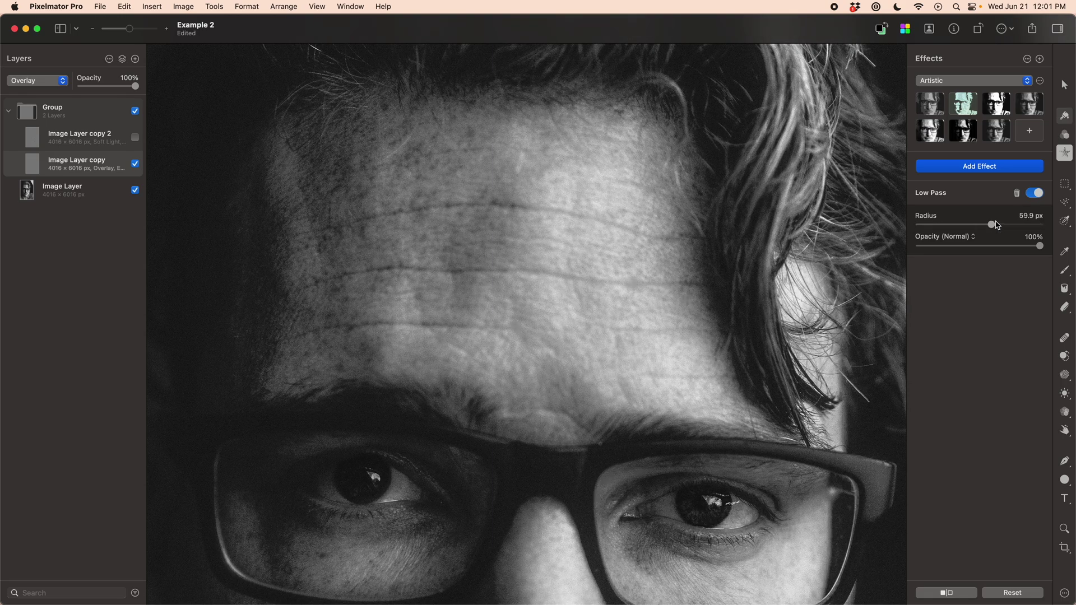
click(79, 138)
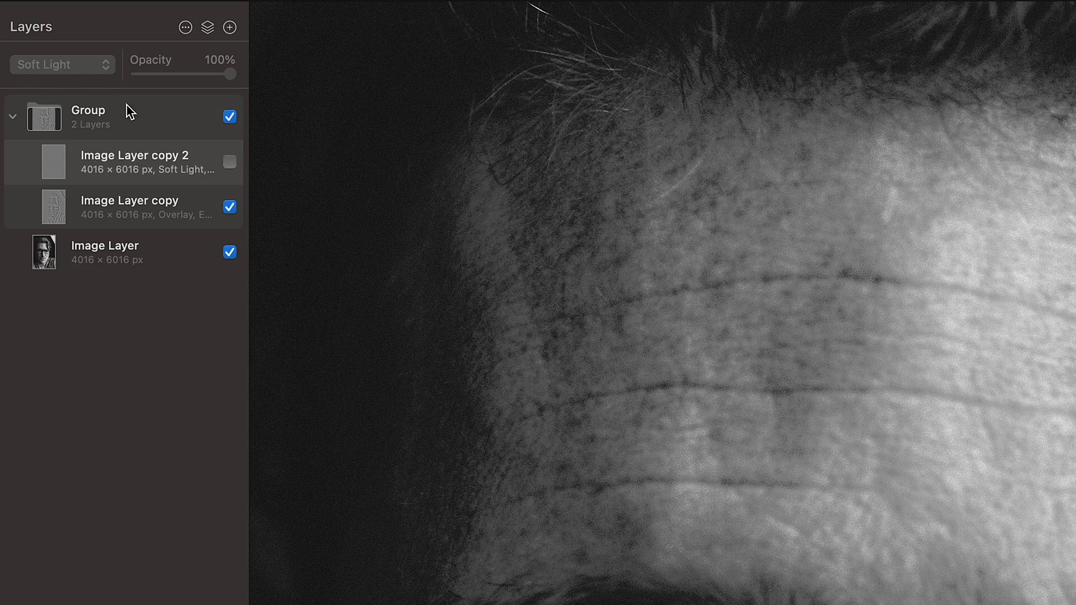
Step: Show Image Layer copy 2, lower its High Pass radius to 10.6 px, and fit the view
click(230, 162)
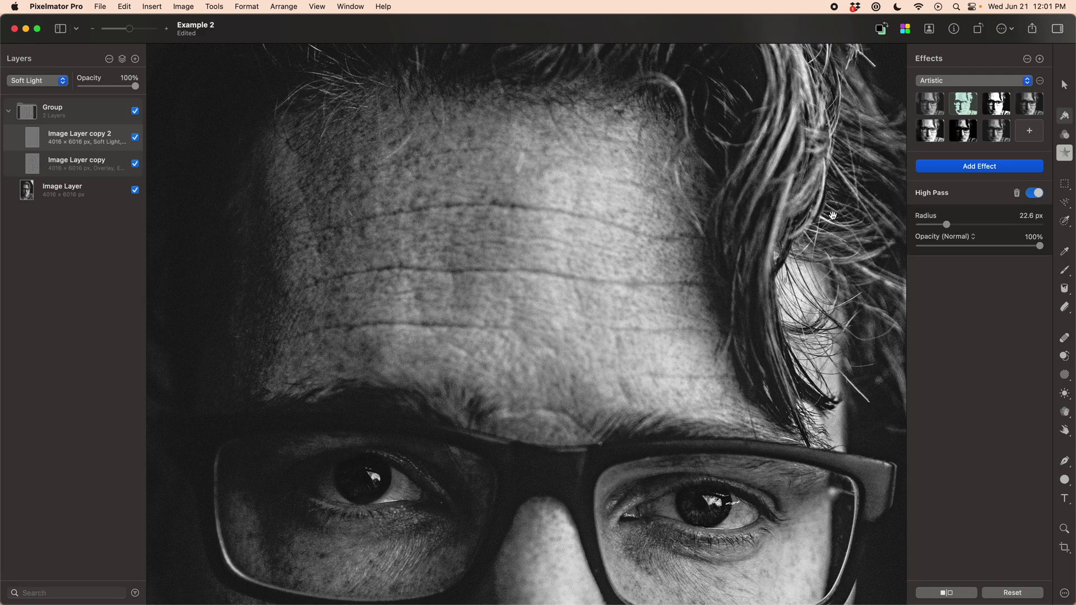
mouse_move(947, 226)
mouse_down()
mouse_move(911, 227)
mouse_move(931, 225)
mouse_up()
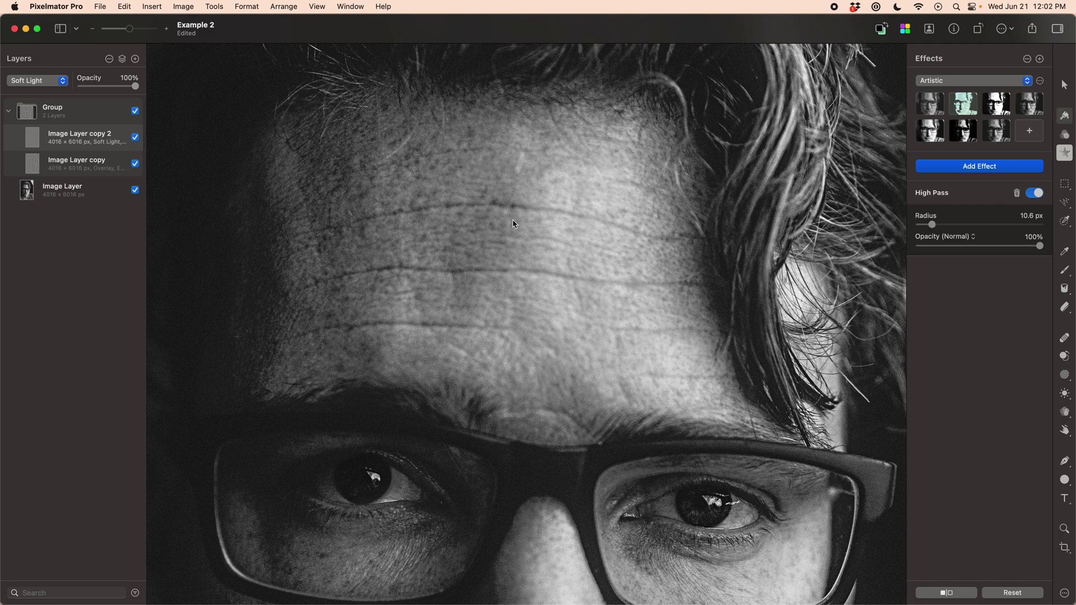
key(super+0)
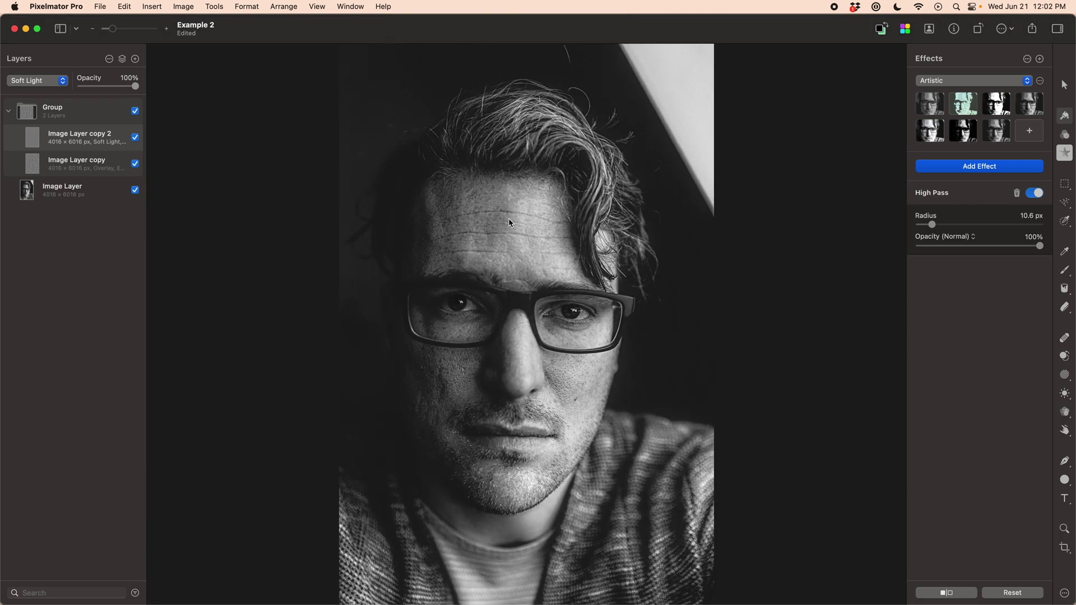
Step: Toggle the retouching Group on and off to compare, leaving it hidden
click(136, 112)
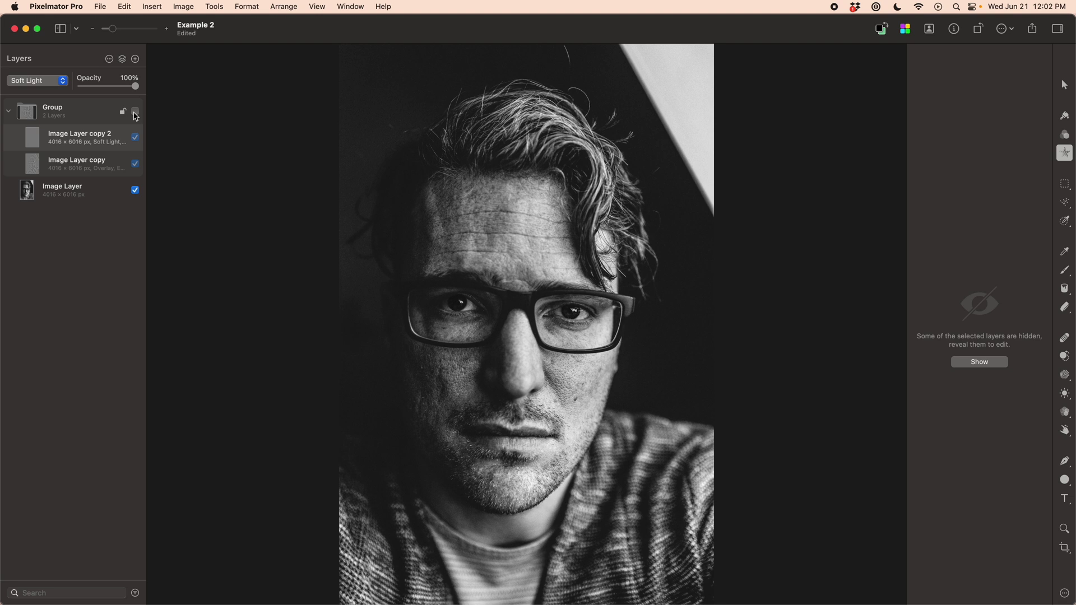
click(135, 112)
click(135, 112)
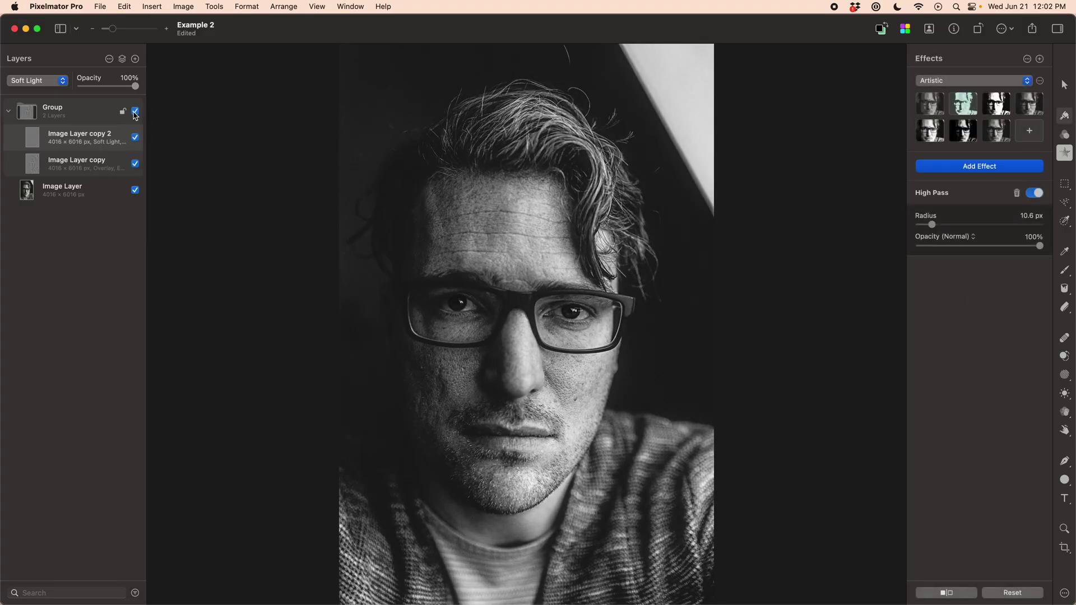
click(135, 113)
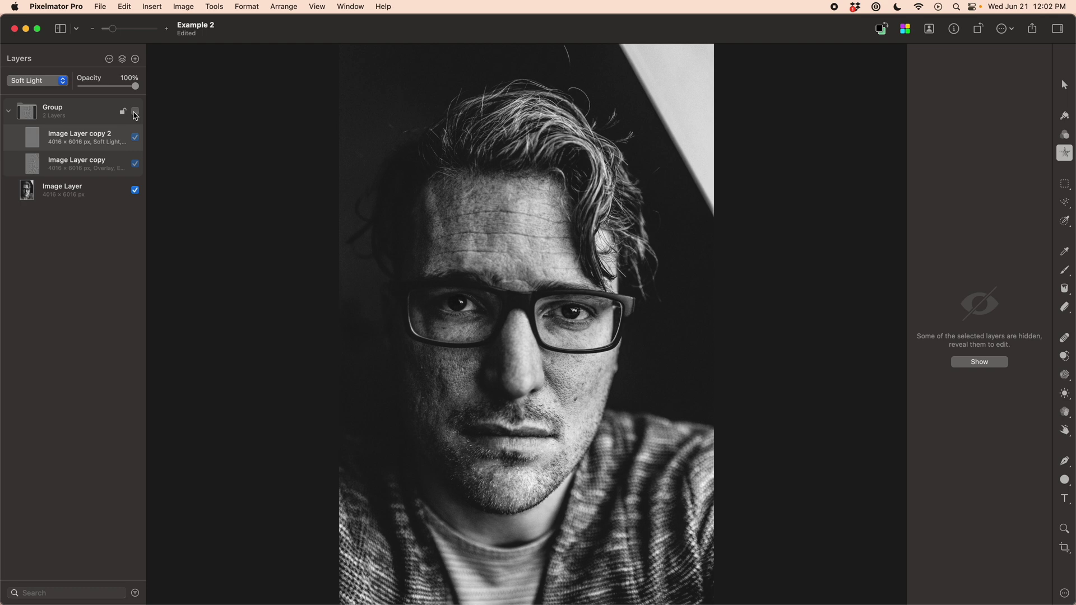
click(135, 112)
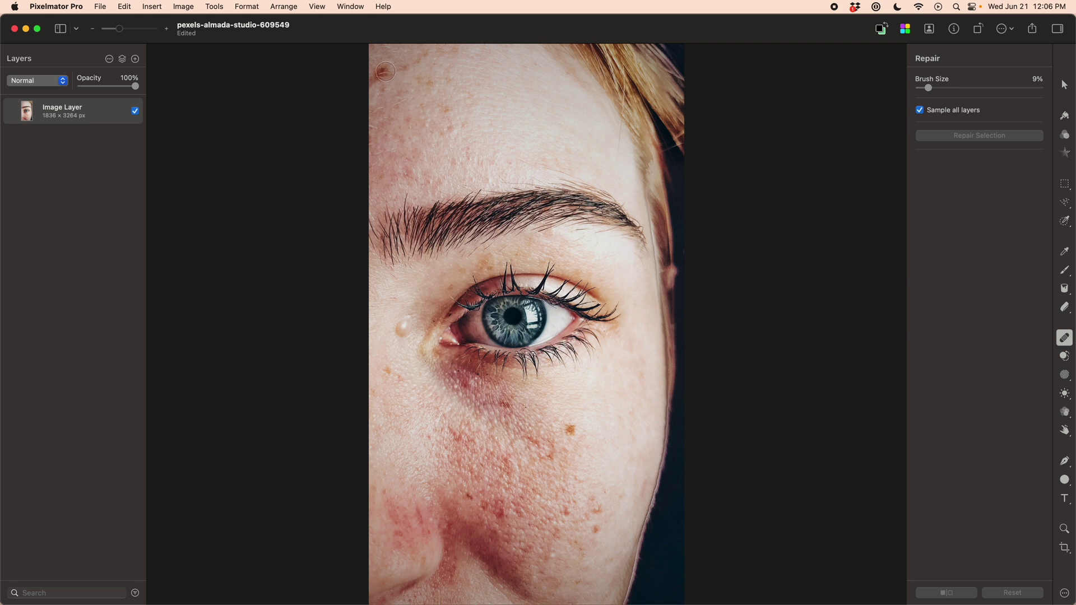
Step: Paint a Repair stroke over skin blemishes using a 9% brush sampling all layers
drag(386, 71, 365, 82)
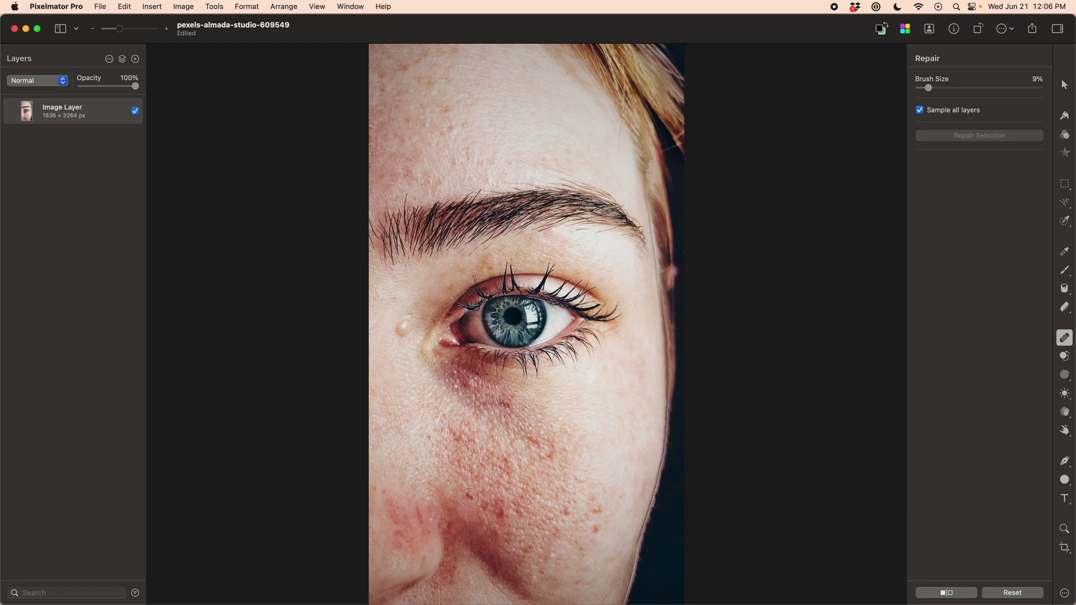
Step: Remove three red spots on the cheek with the Repair tool
click(469, 497)
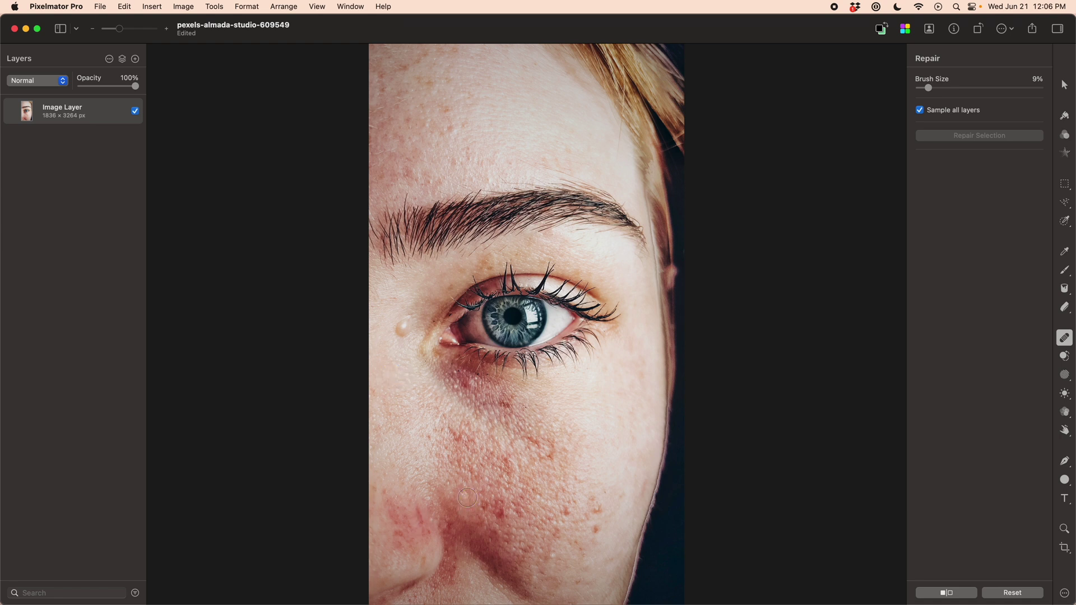
click(501, 513)
click(596, 528)
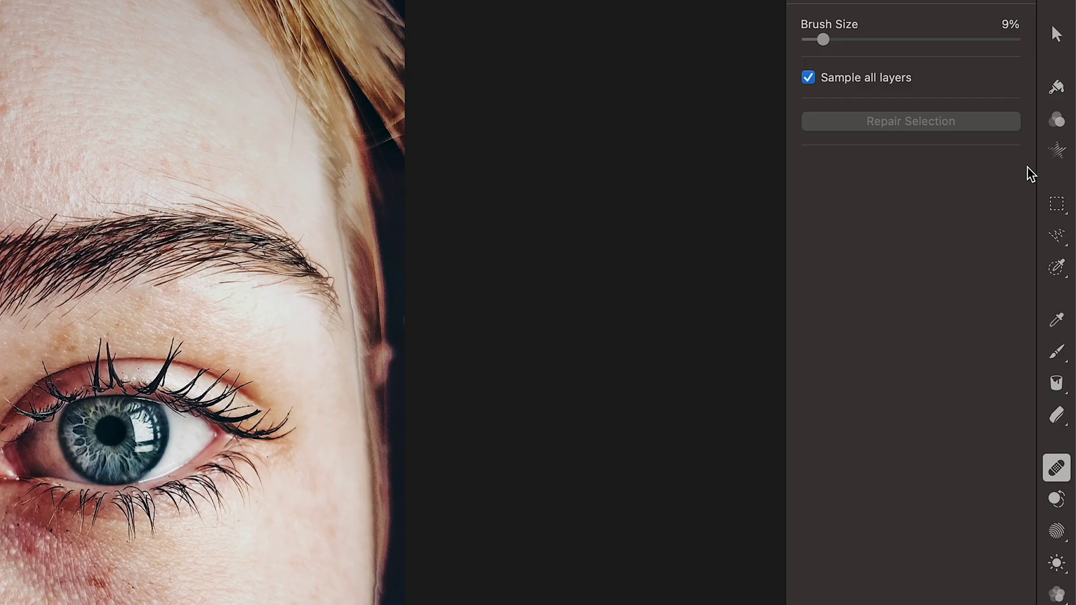
Step: Add a Frequency Separation effect to the photo with High Pass Radius at 0 px
click(1055, 152)
click(985, 179)
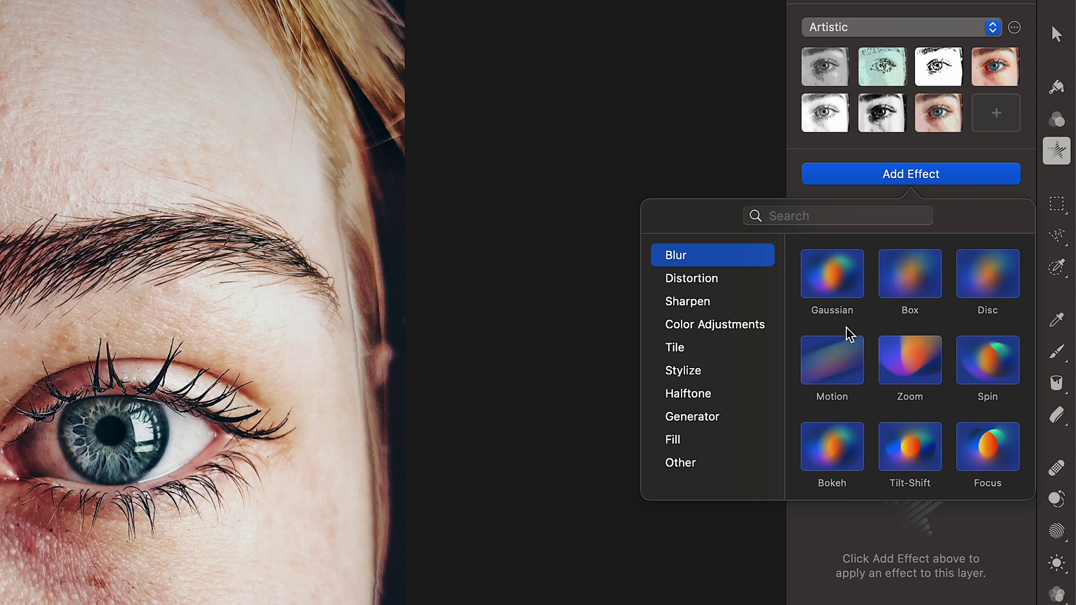
click(708, 464)
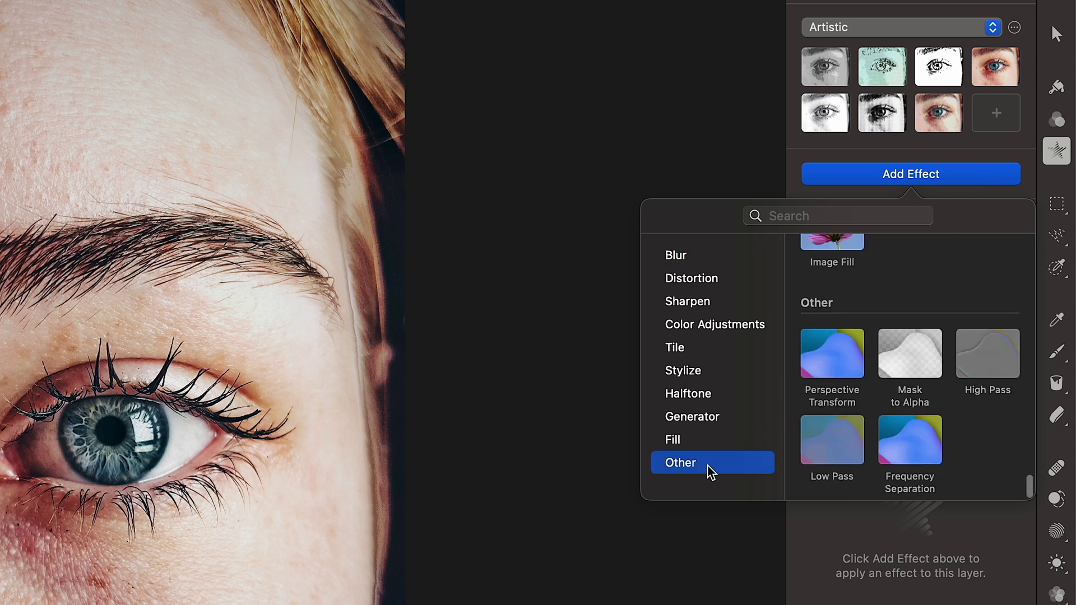
click(914, 448)
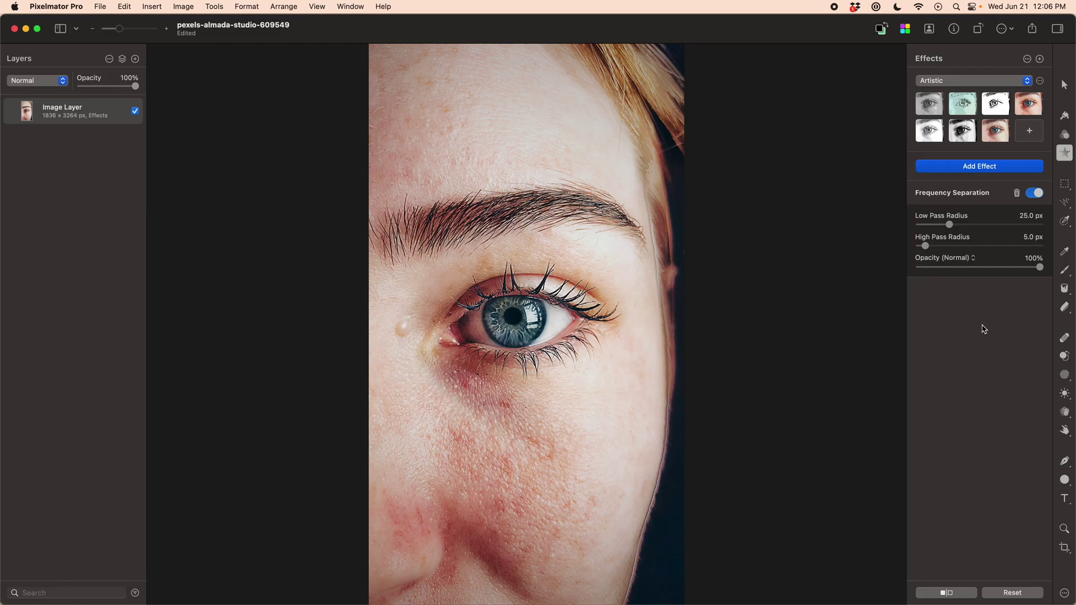
drag(930, 248, 919, 225)
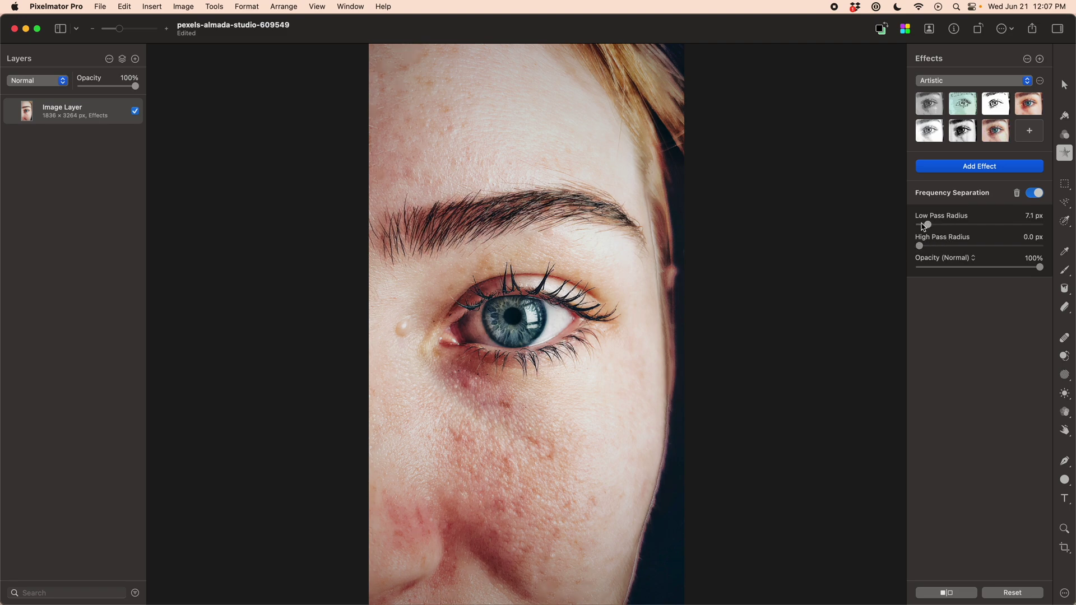
Step: Set Frequency Separation's Low Pass to 100 px and High Pass Radius to about 2.8 px
scroll(513, 456, up, 10)
scroll(515, 461, down, 5)
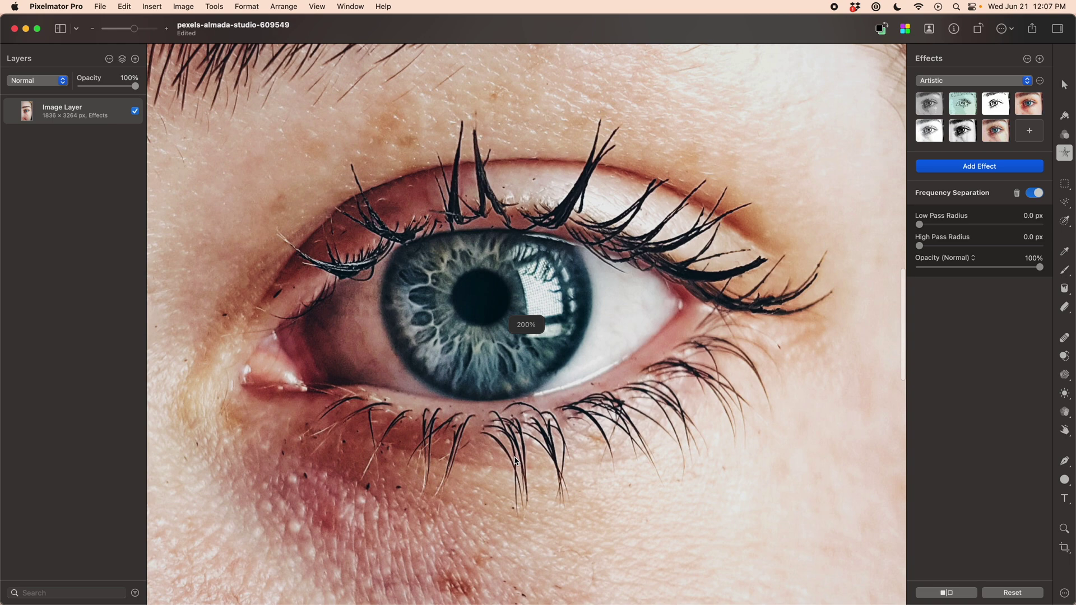
scroll(514, 457, down, 6)
scroll(514, 458, down, 4)
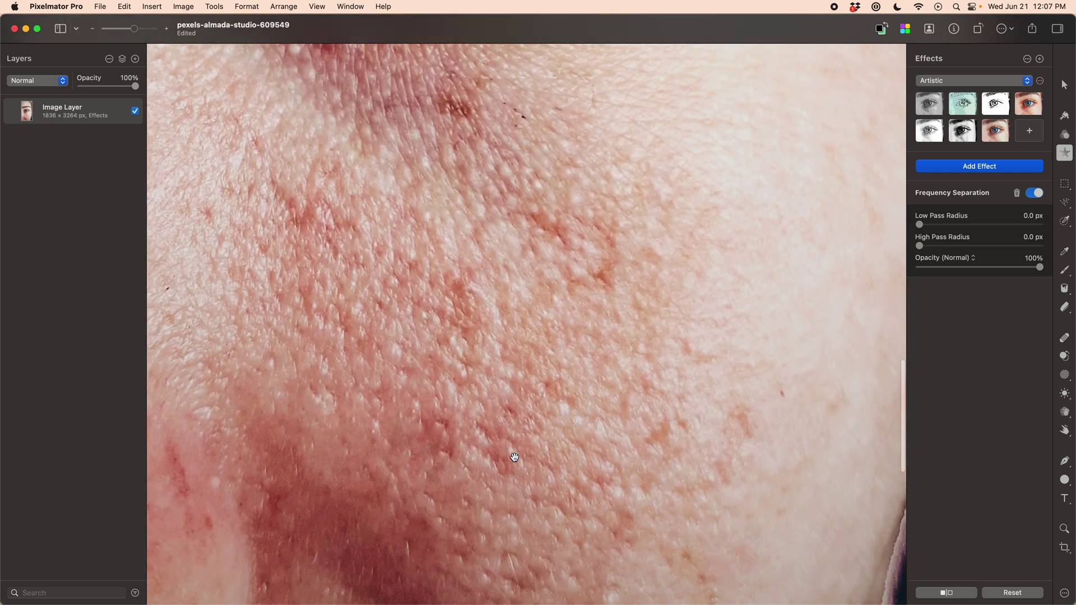
scroll(515, 457, down, 5)
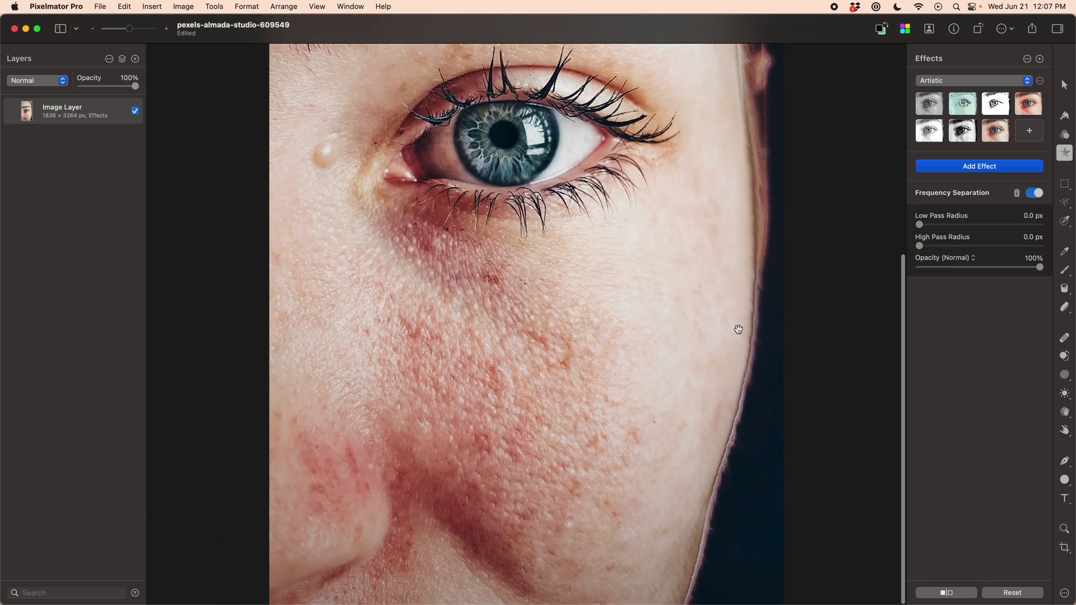
drag(921, 227, 1064, 223)
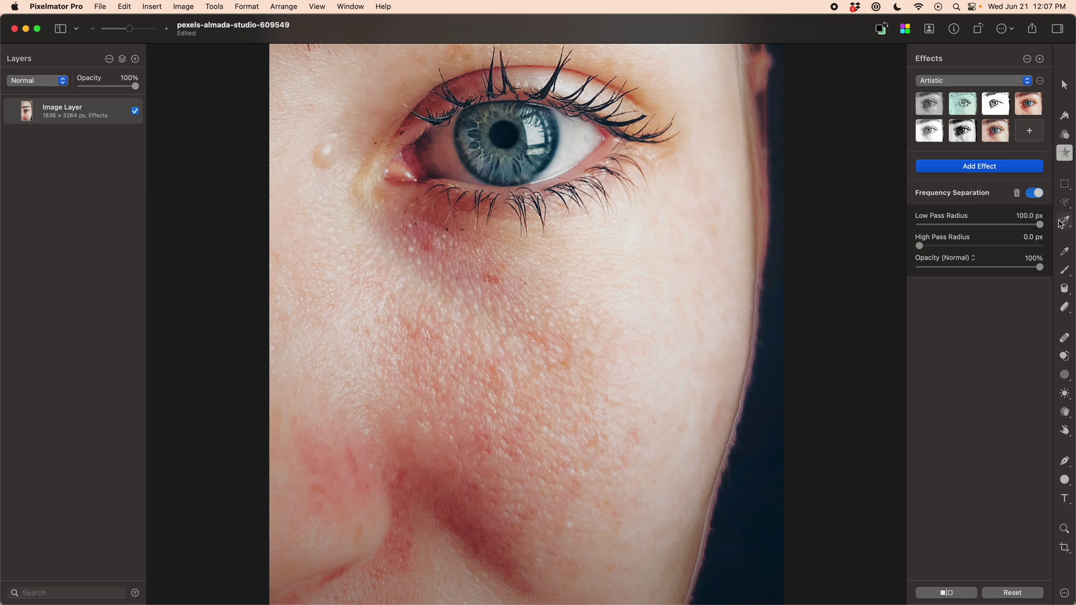
drag(922, 252, 926, 251)
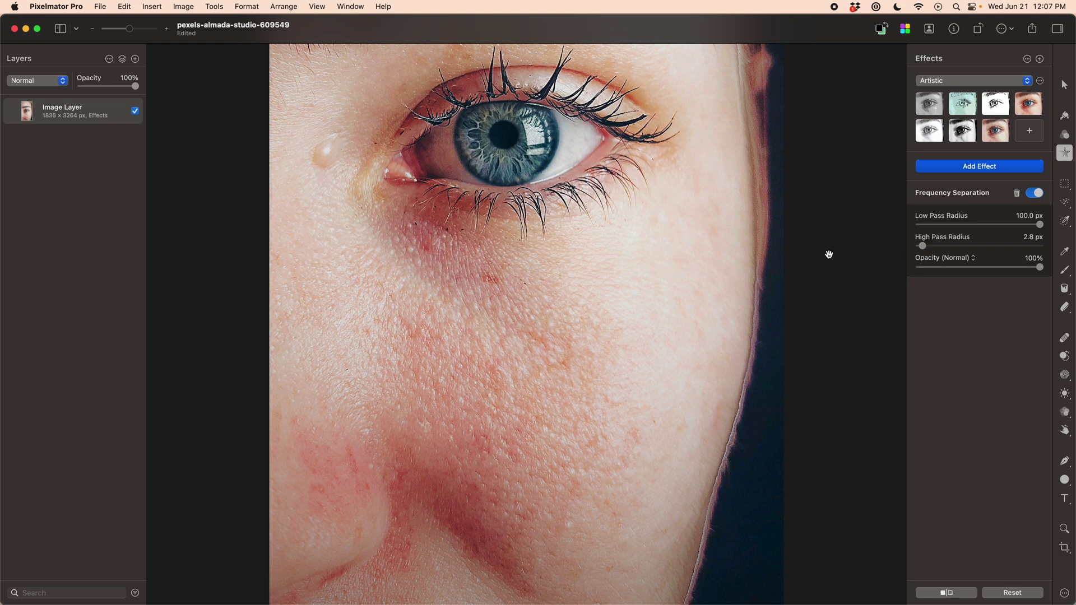
Step: Zoom in and toggle Frequency Separation off, on, and off again to compare
key(super+0)
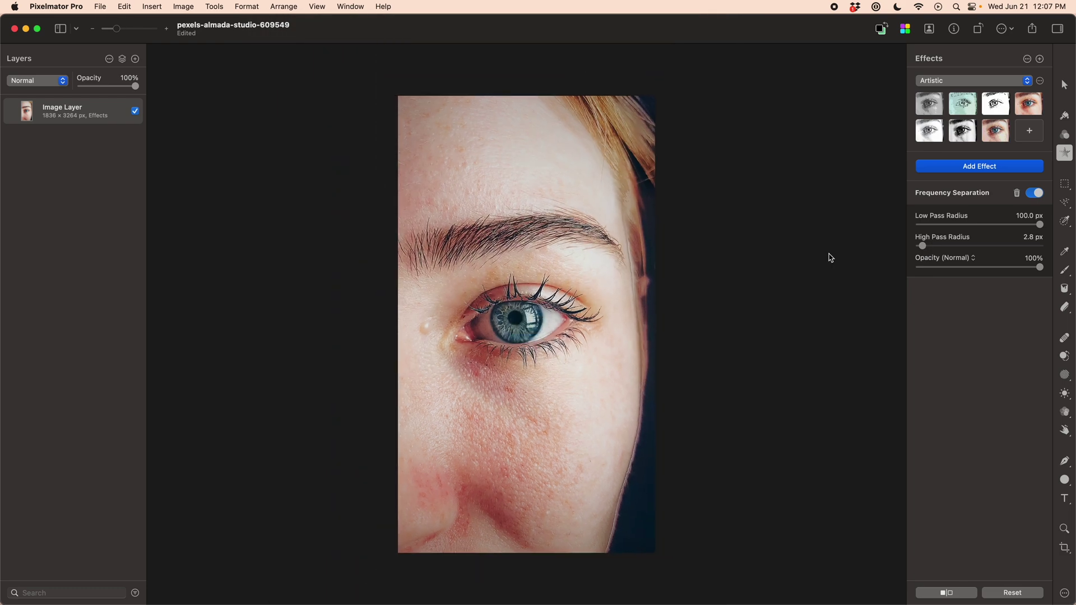
key(super+equal)
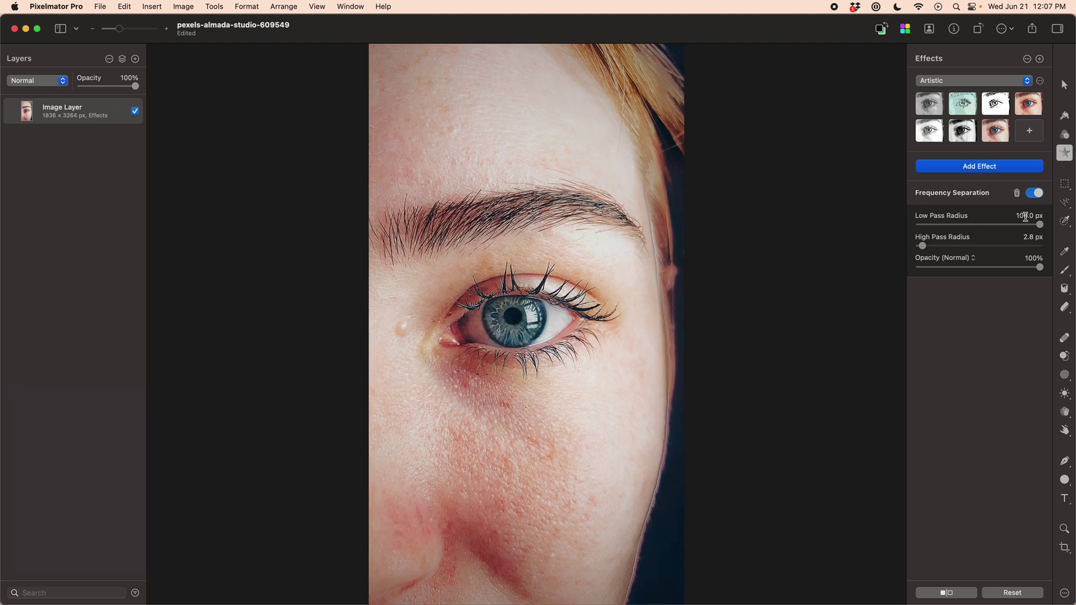
click(1036, 194)
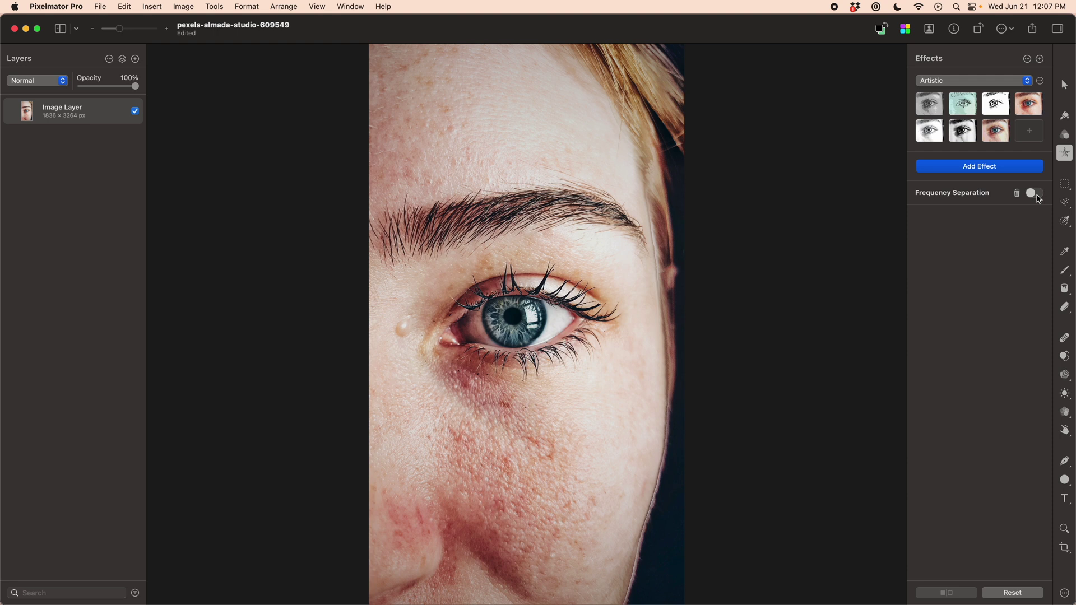
click(1036, 194)
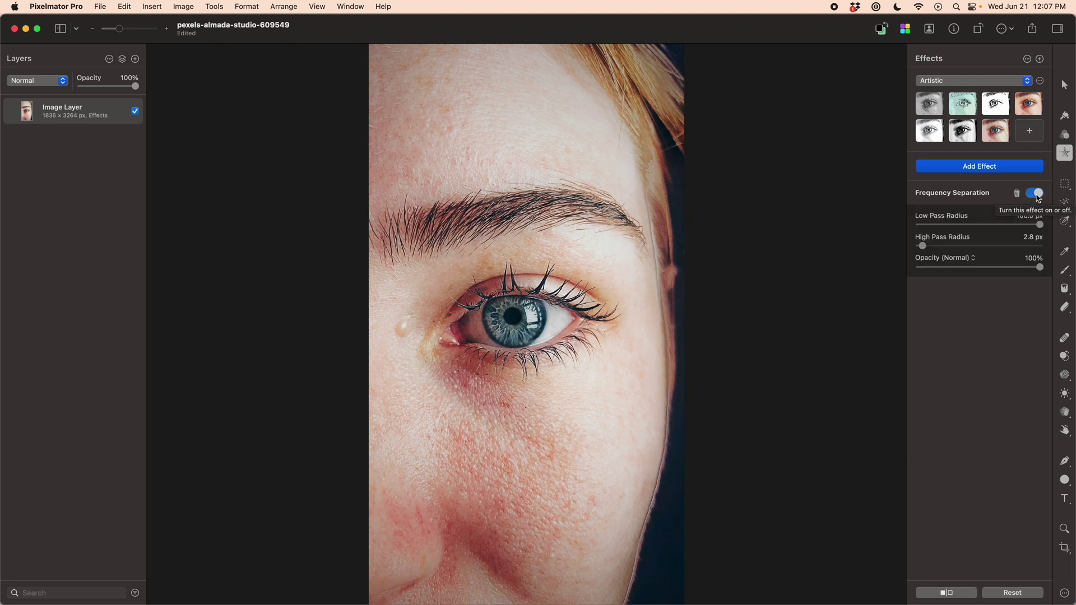
click(1036, 195)
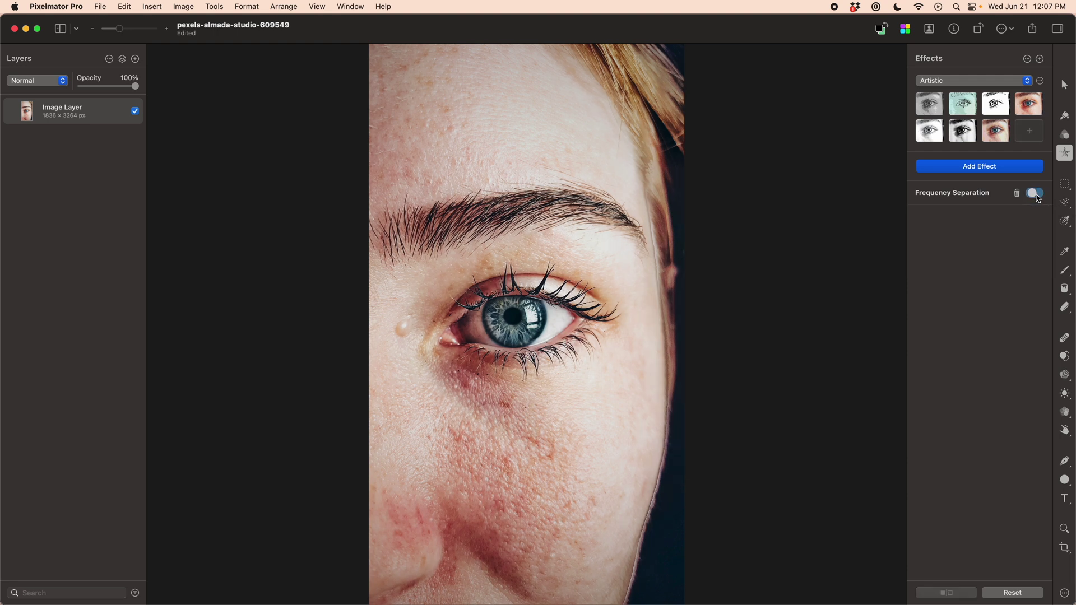
Step: Add an Effects layer with Frequency Separation at 100 px low pass and 3.0 px high pass
click(122, 58)
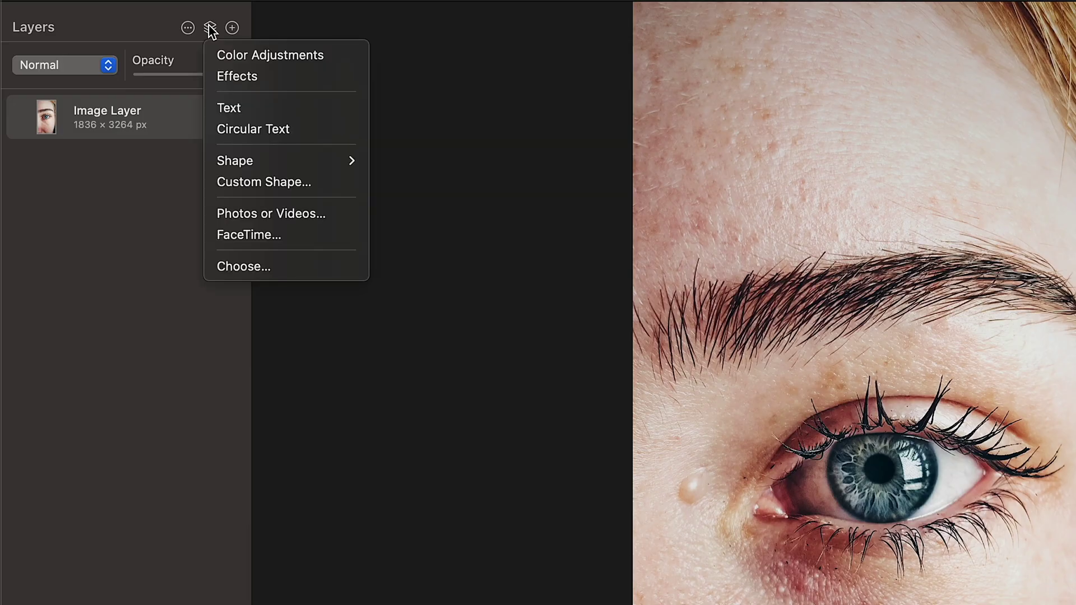
click(227, 78)
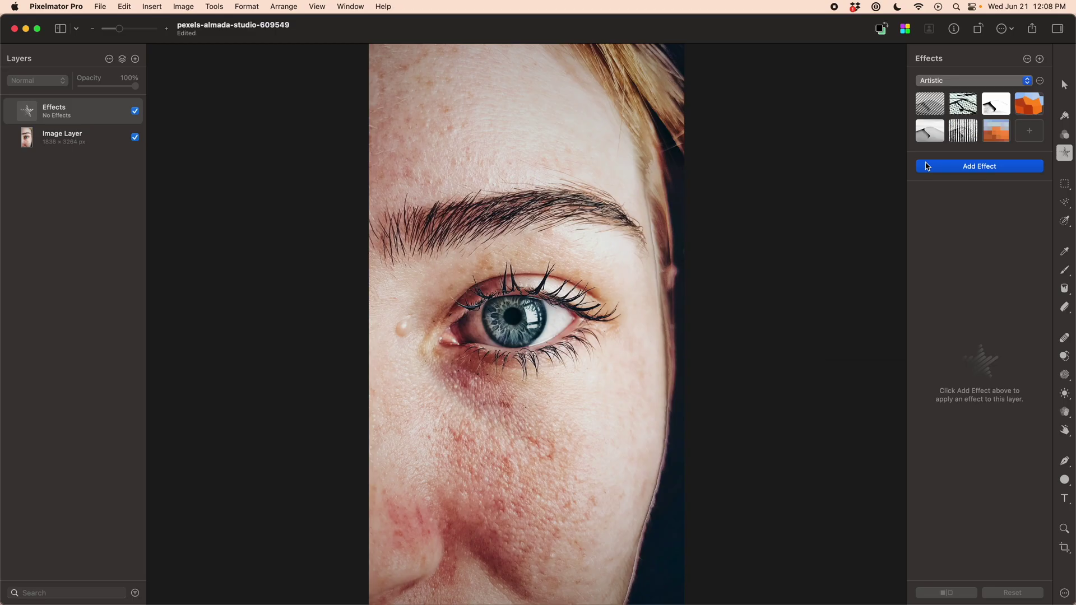
click(926, 166)
click(978, 322)
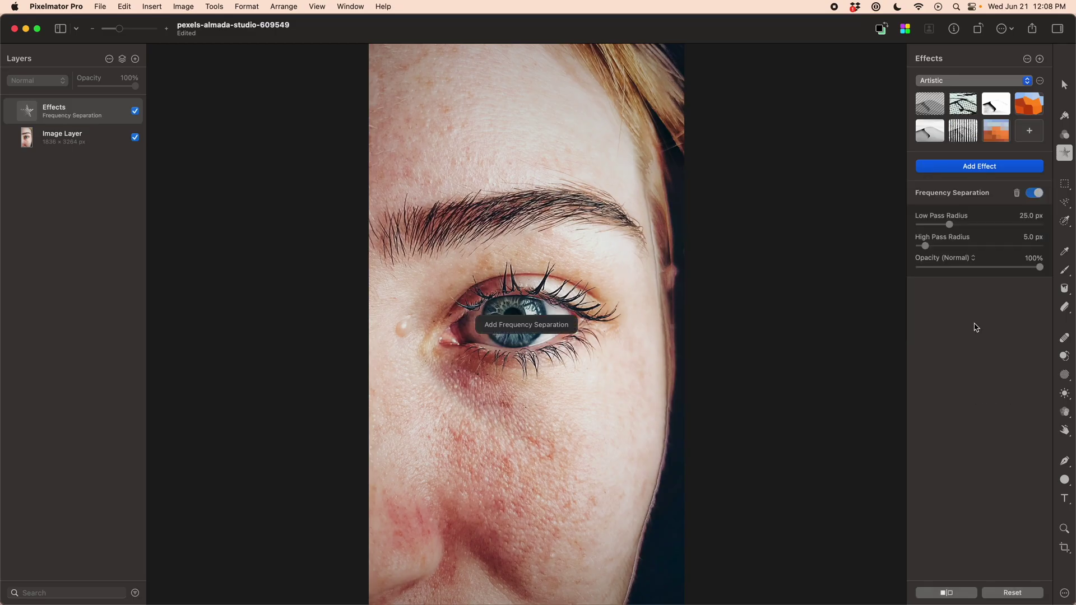
drag(1024, 229, 1065, 225)
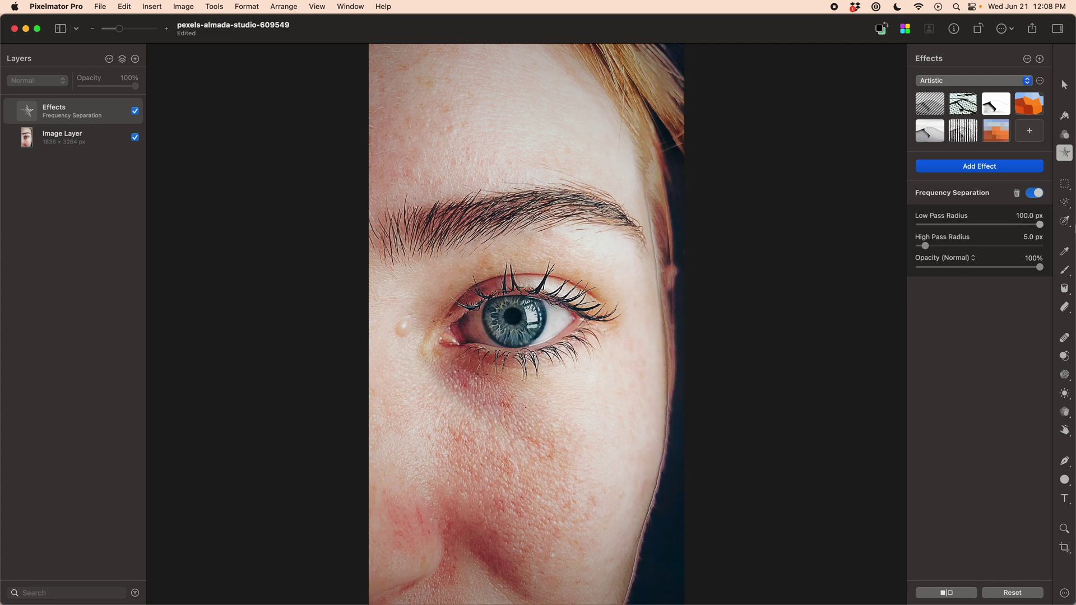
mouse_move(927, 251)
mouse_down()
mouse_move(938, 251)
mouse_move(922, 250)
mouse_up()
Step: Add a mask to the Effects layer and paint the smoothing back onto the cheek
right_click(93, 127)
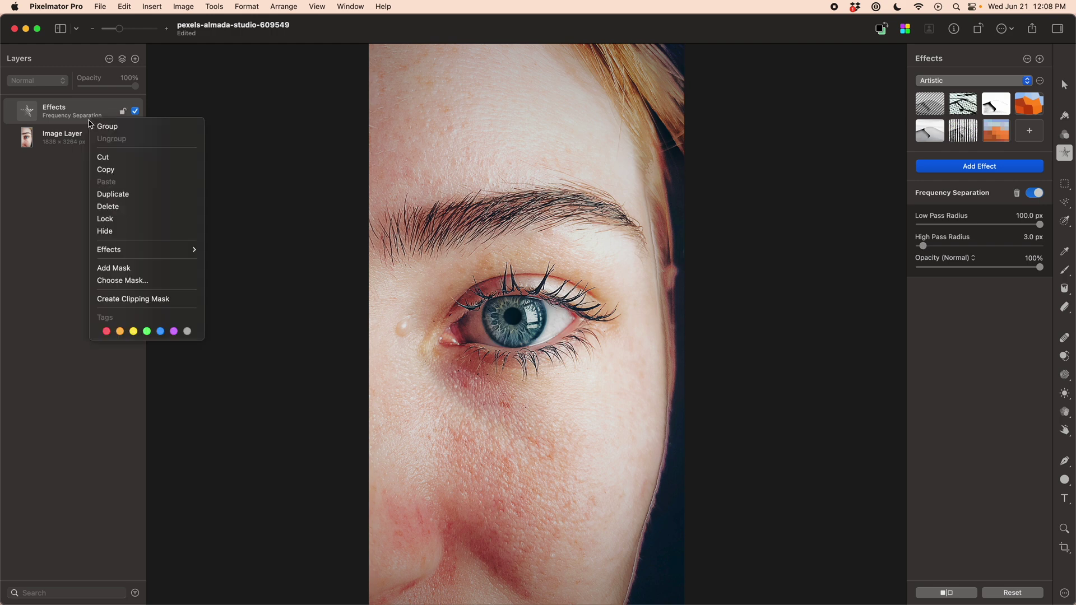
click(126, 272)
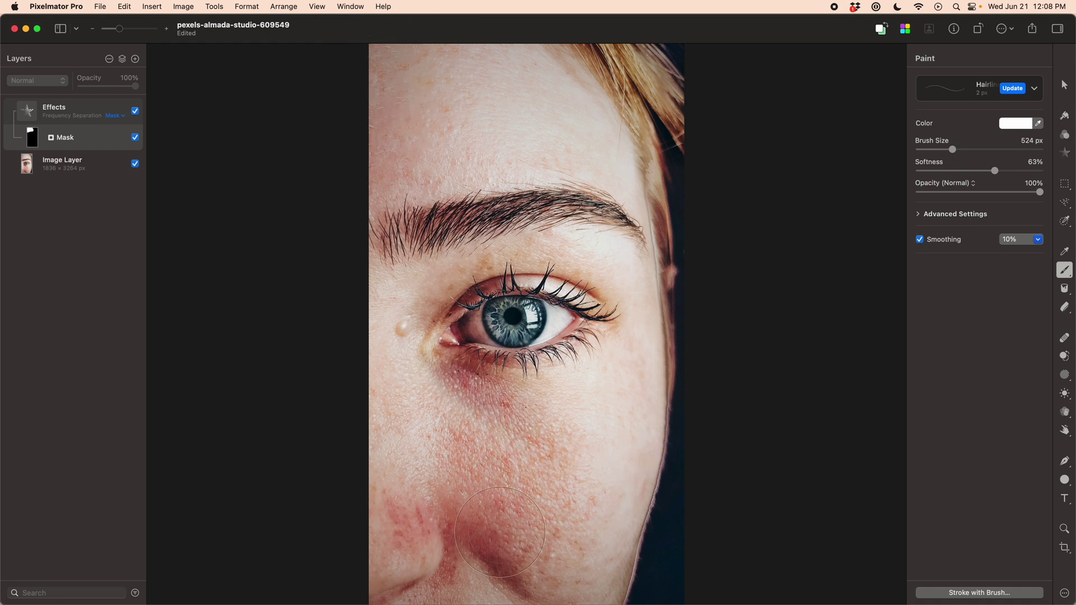
mouse_move(464, 521)
mouse_down()
mouse_move(403, 510)
mouse_move(392, 519)
mouse_move(385, 504)
mouse_move(396, 502)
mouse_move(397, 528)
mouse_move(385, 528)
mouse_move(388, 491)
mouse_move(433, 464)
mouse_move(483, 505)
mouse_up()
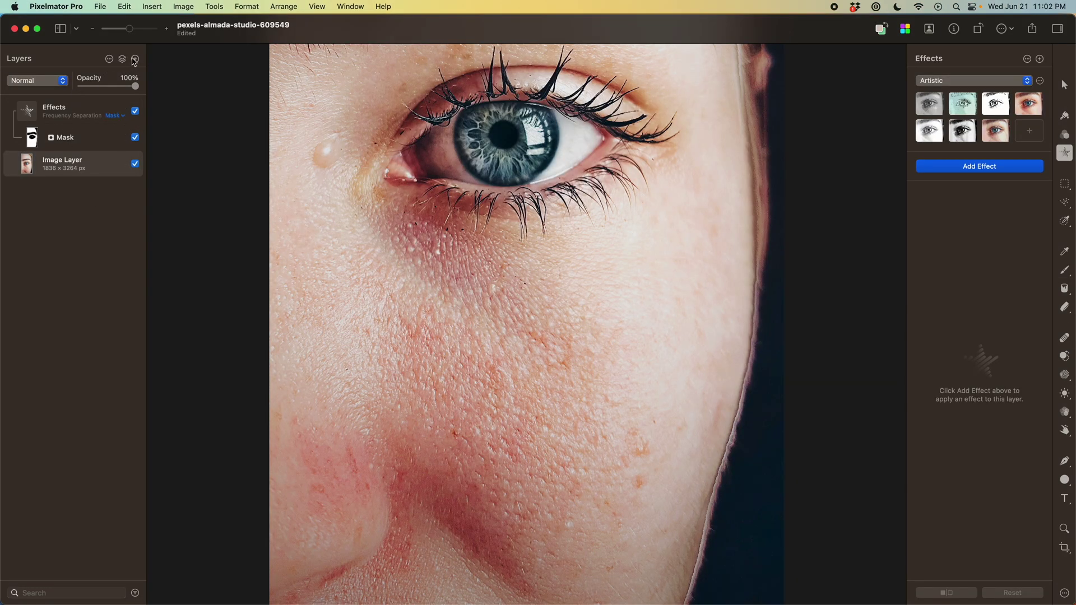
Step: Add an empty layer in Color blend mode, then ready the Paint brush to sample a skin tone
click(135, 58)
click(53, 83)
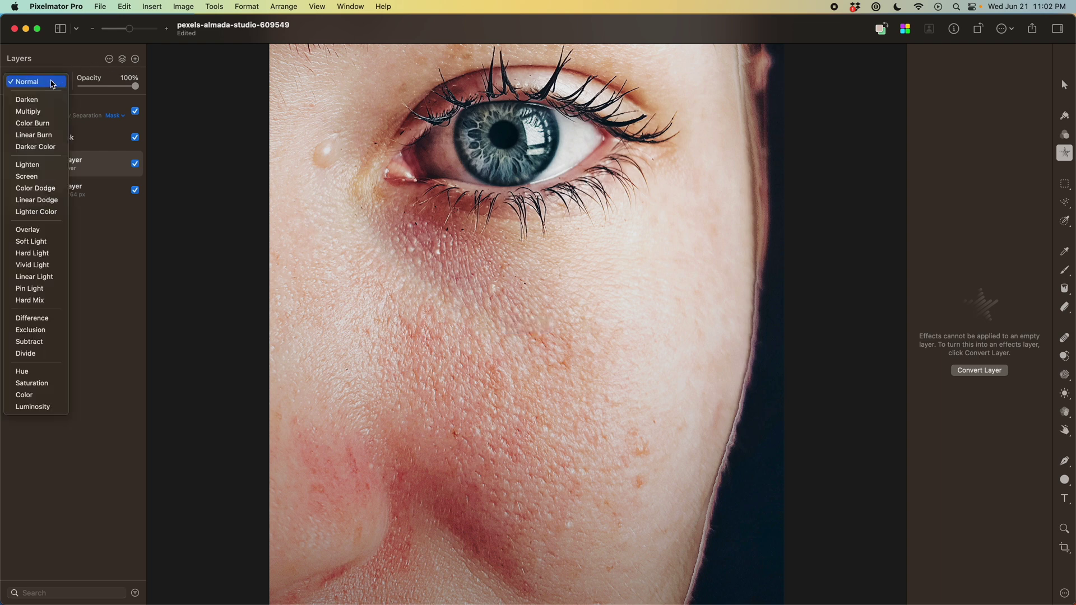
click(33, 397)
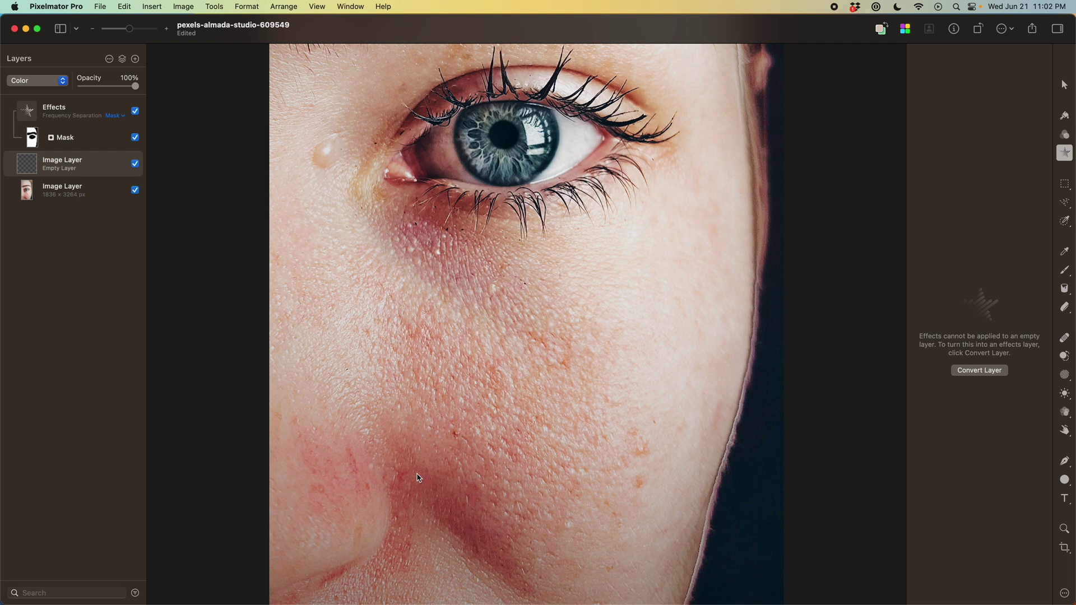
key(b)
key(alt)
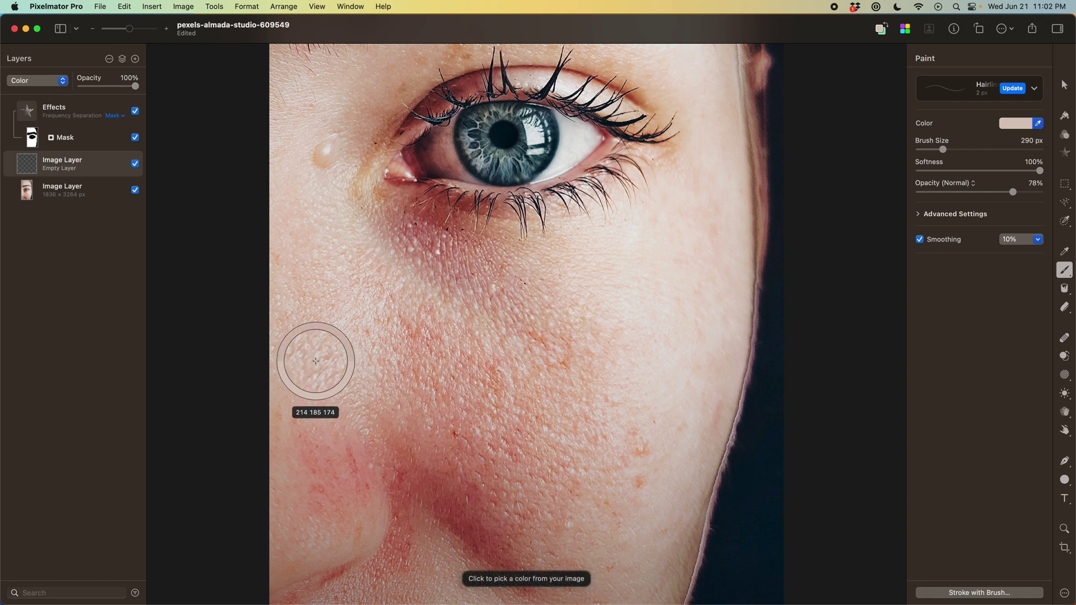
Step: Sample a light skin tone and paint it over the cheek toward the jaw with a larger brush
alt+click(281, 351)
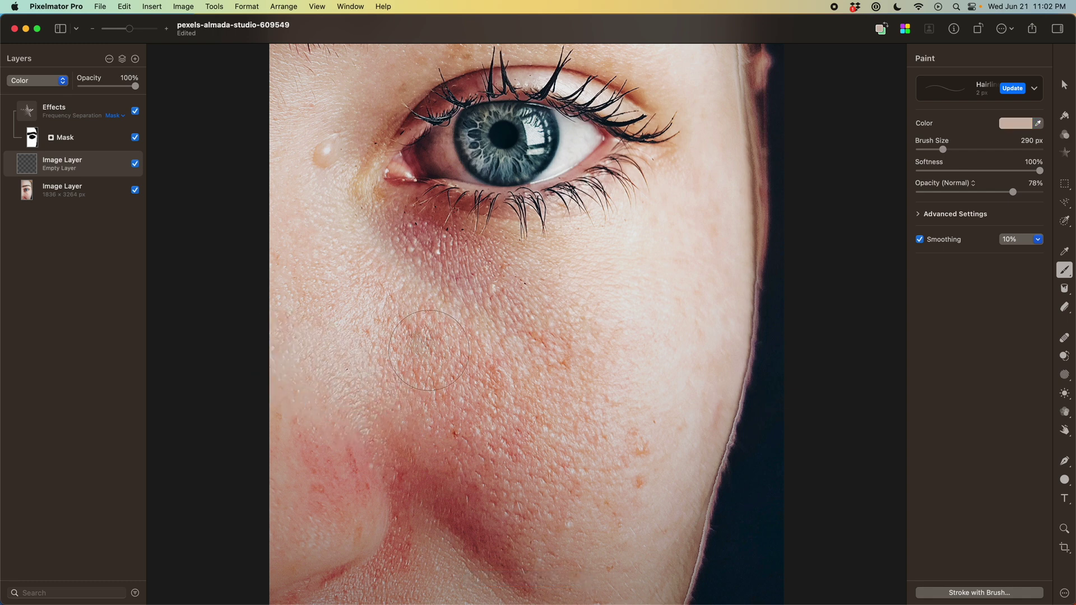
mouse_move(429, 350)
mouse_down()
mouse_move(495, 372)
mouse_move(414, 328)
mouse_move(483, 374)
mouse_move(456, 398)
mouse_move(394, 365)
mouse_move(481, 459)
mouse_up()
drag(382, 419, 444, 494)
mouse_move(520, 431)
mouse_down()
mouse_move(458, 507)
mouse_move(437, 504)
mouse_up()
key(bracketright)
key(bracketright)
key(bracketright)
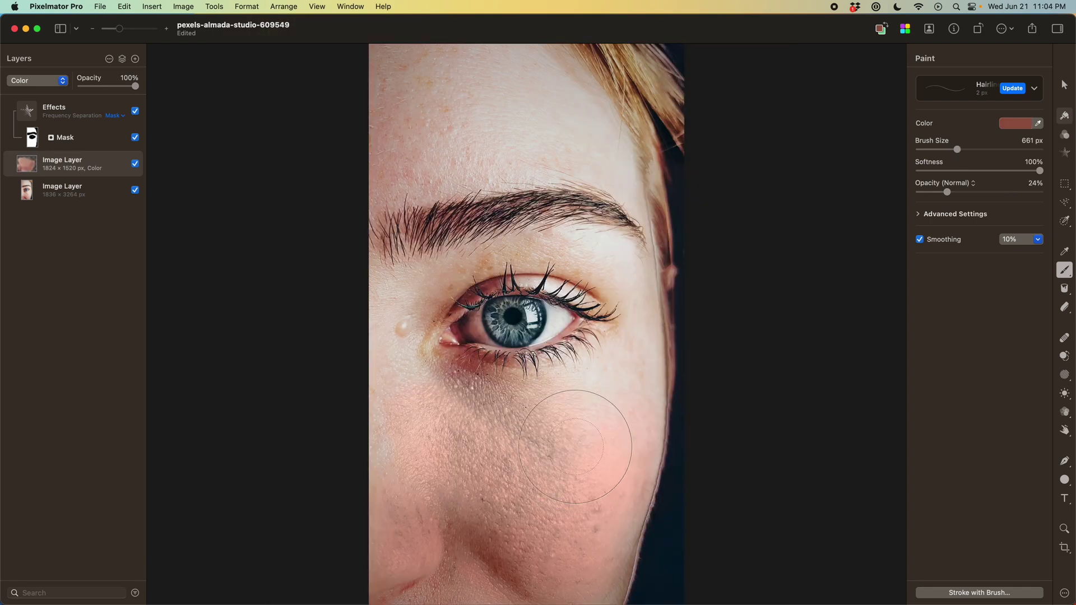
drag(638, 388, 591, 393)
Step: Sample a peach tone near the brow and tint the skin under the eye with it
key(alt)
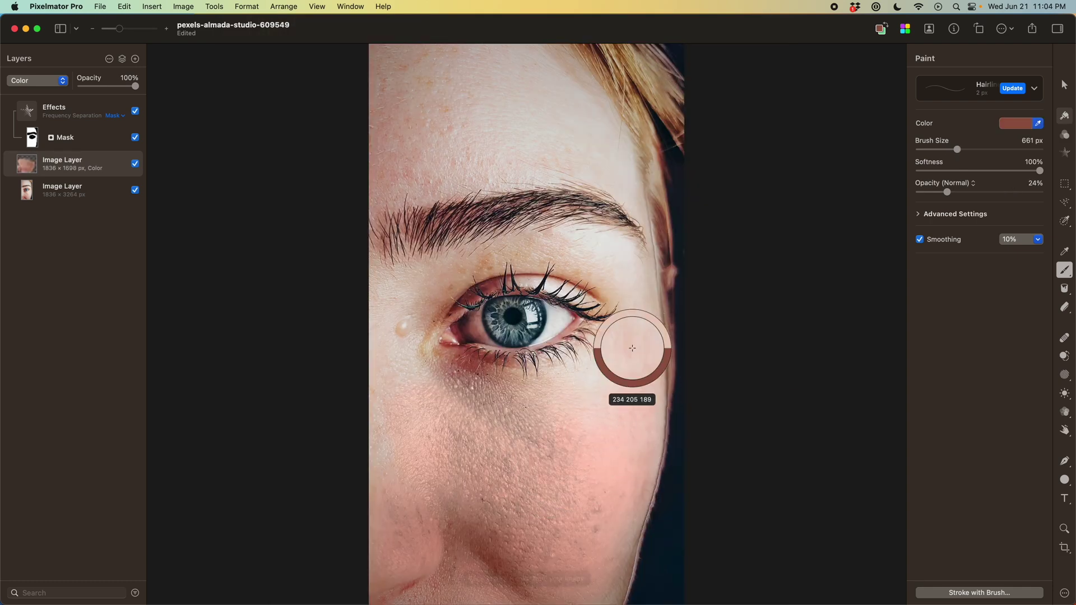
alt+click(489, 268)
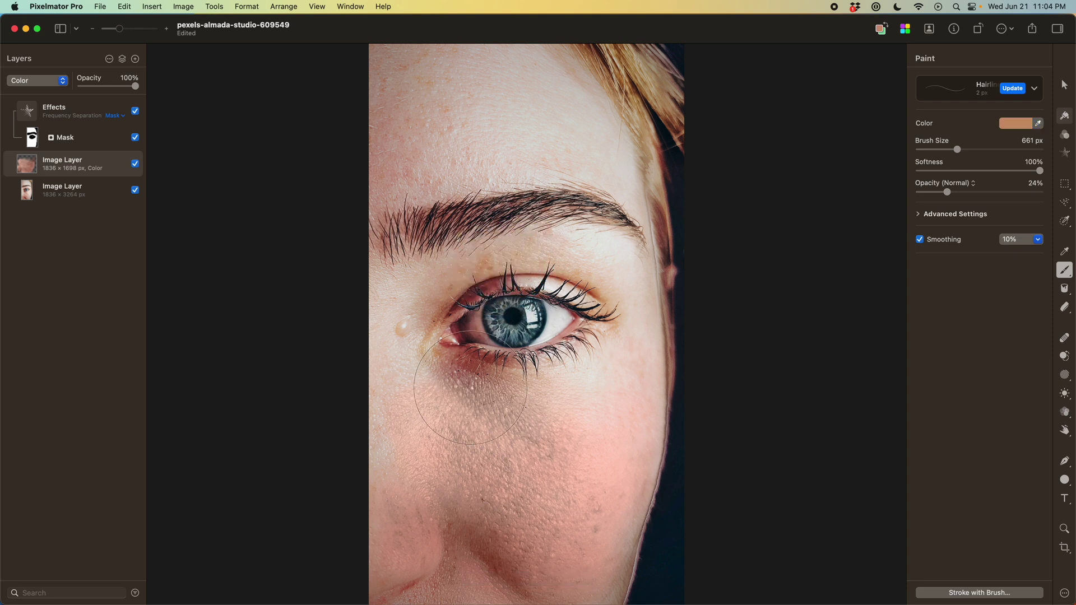
mouse_move(547, 405)
mouse_down()
mouse_move(566, 391)
mouse_move(529, 404)
mouse_move(584, 374)
mouse_move(552, 396)
mouse_move(583, 403)
mouse_move(626, 380)
mouse_up()
Step: Set the Color layer to 89% opacity and paint a forehead skin tone under the eye at 46% brush opacity
alt+click(345, 280)
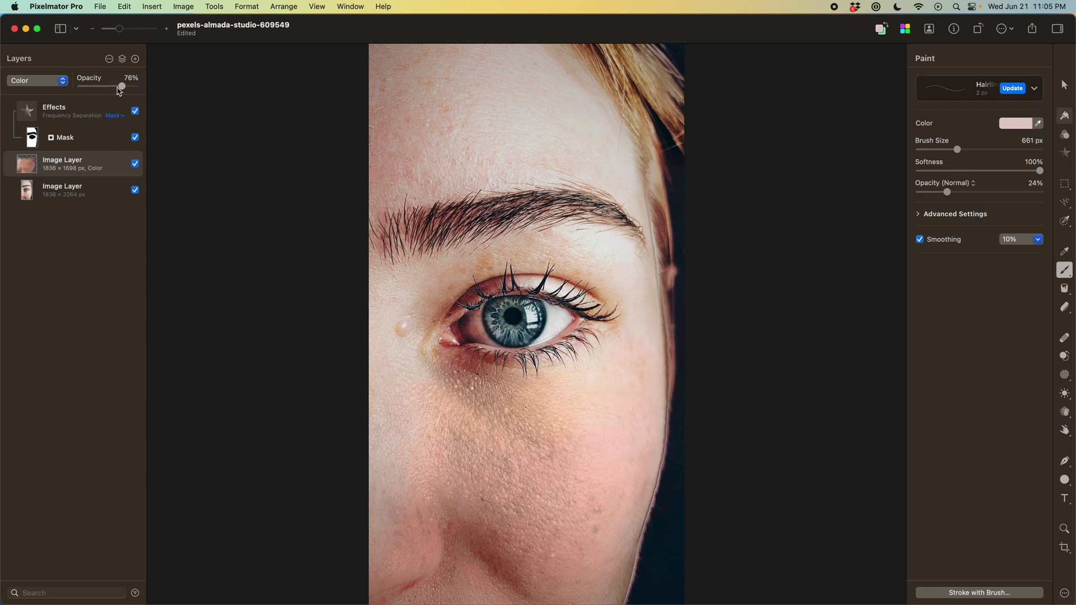
mouse_move(120, 87)
mouse_down()
mouse_move(65, 88)
mouse_move(128, 92)
mouse_up()
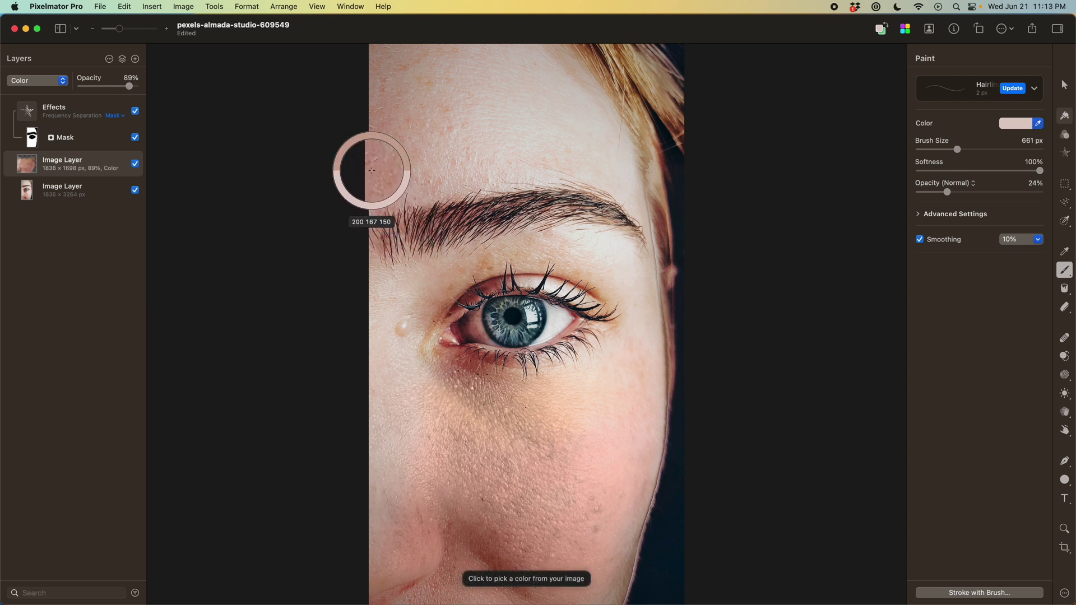
click(372, 170)
drag(947, 192, 973, 193)
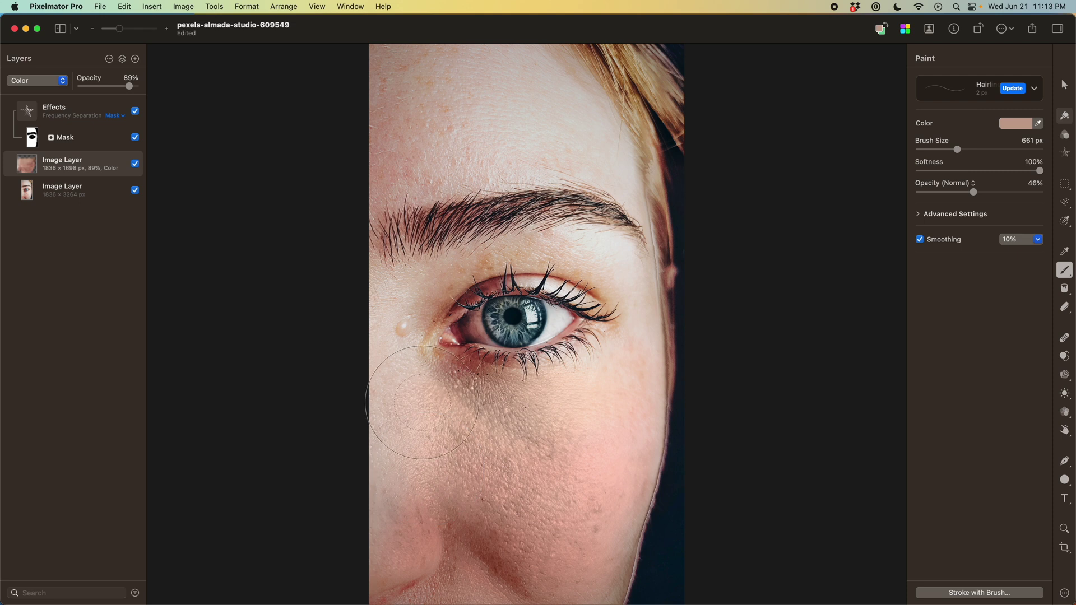
mouse_move(421, 402)
mouse_down()
mouse_move(404, 460)
mouse_move(411, 426)
mouse_move(408, 458)
mouse_move(506, 470)
mouse_up()
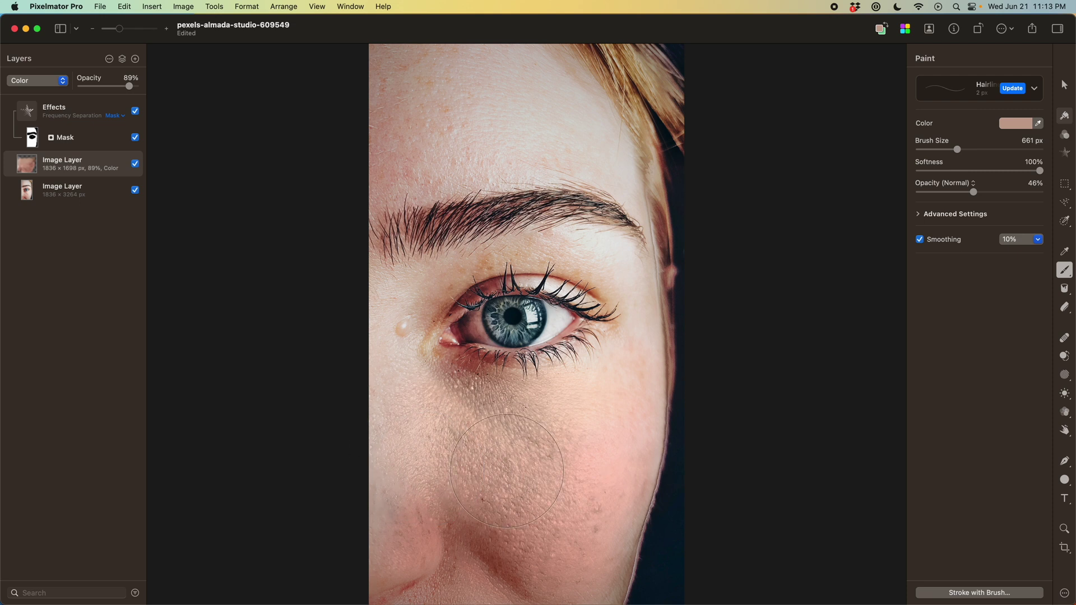